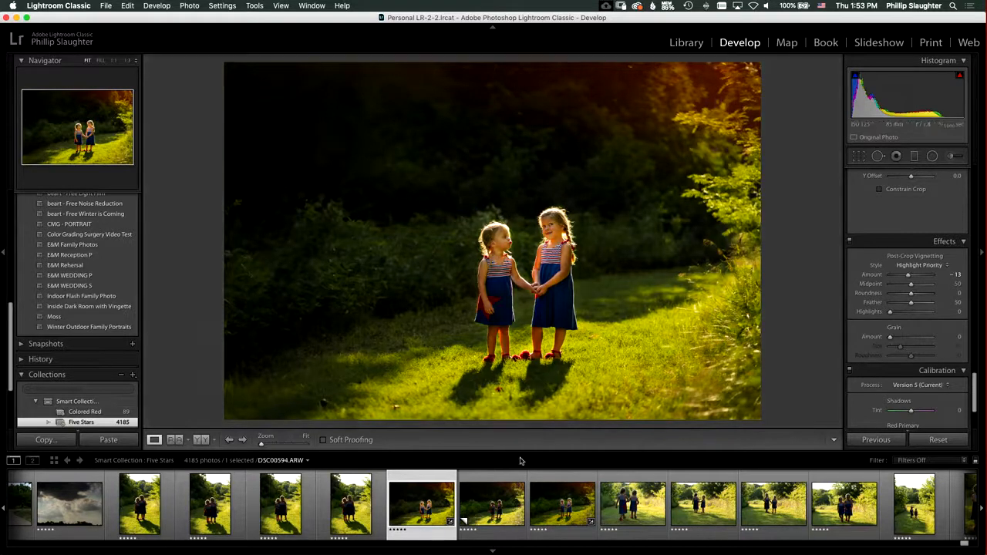
Open the unedited virtual copy of the photo of the two girls and hide the filmstrip
click(490, 517)
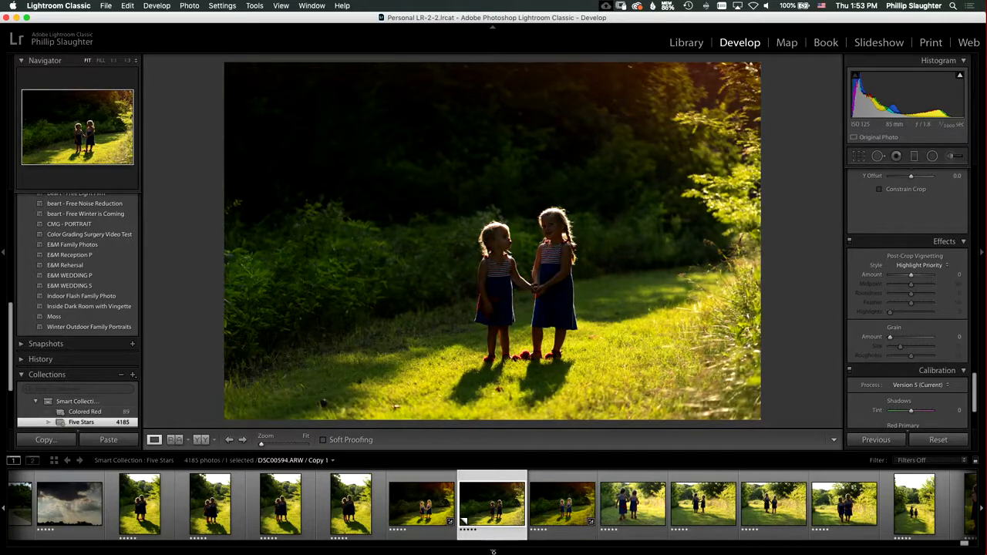
click(492, 551)
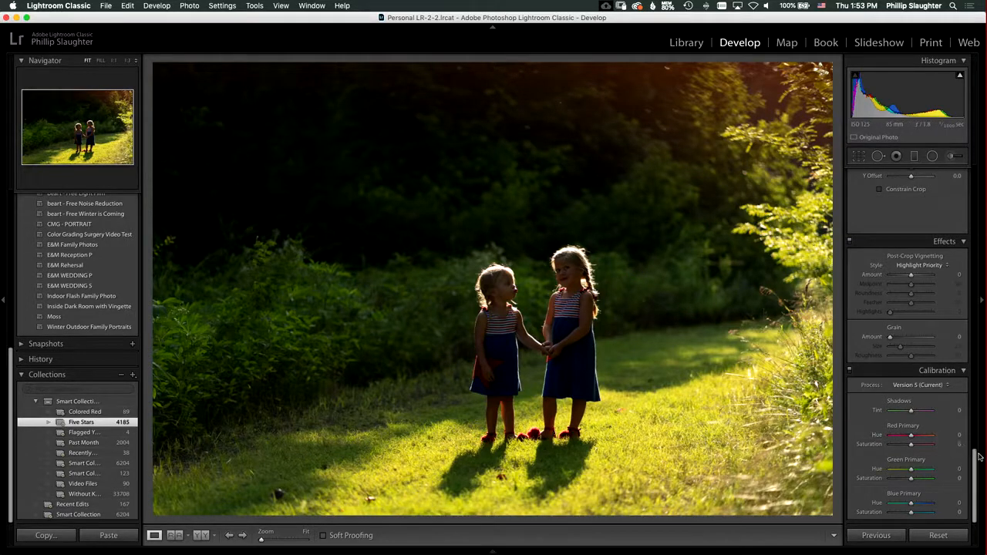
Warm the photo's white balance by setting Temp to 7,284 and Tint to +9
drag(977, 458, 975, 165)
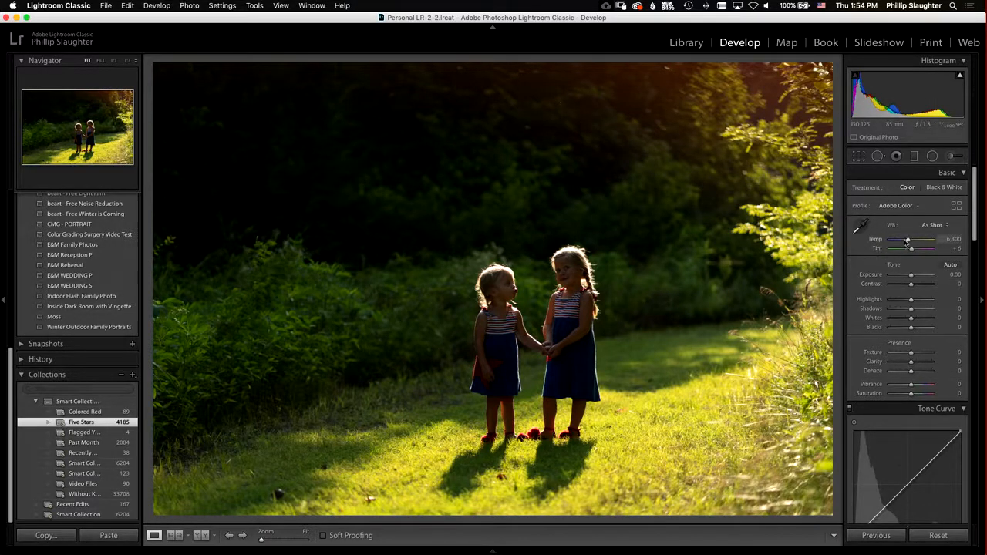
drag(910, 241, 912, 242)
drag(914, 242, 913, 243)
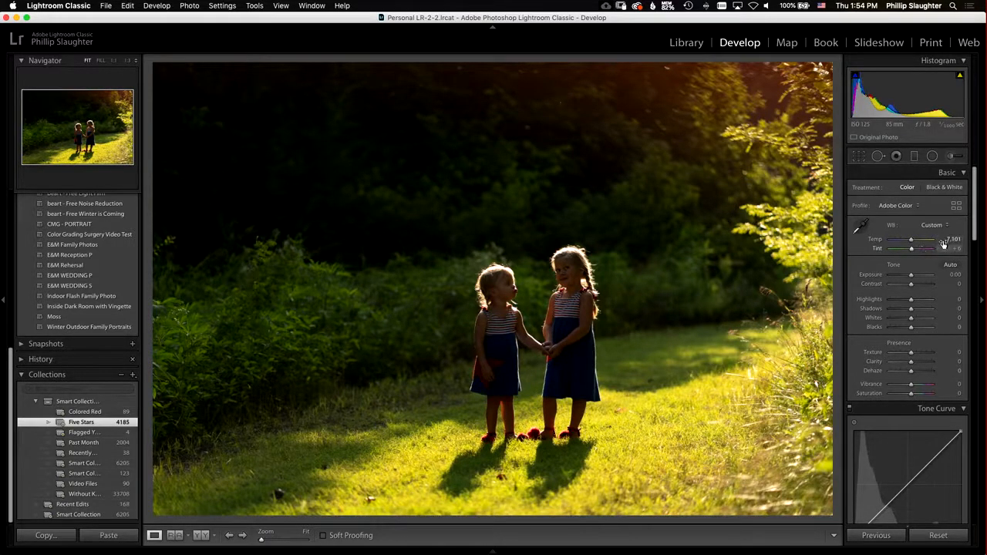
click(950, 240)
key(Return)
click(948, 249)
key(Return)
Set the photo's basic tone to Exposure +0.60, Contrast +28 and Highlights -64
drag(910, 276, 955, 278)
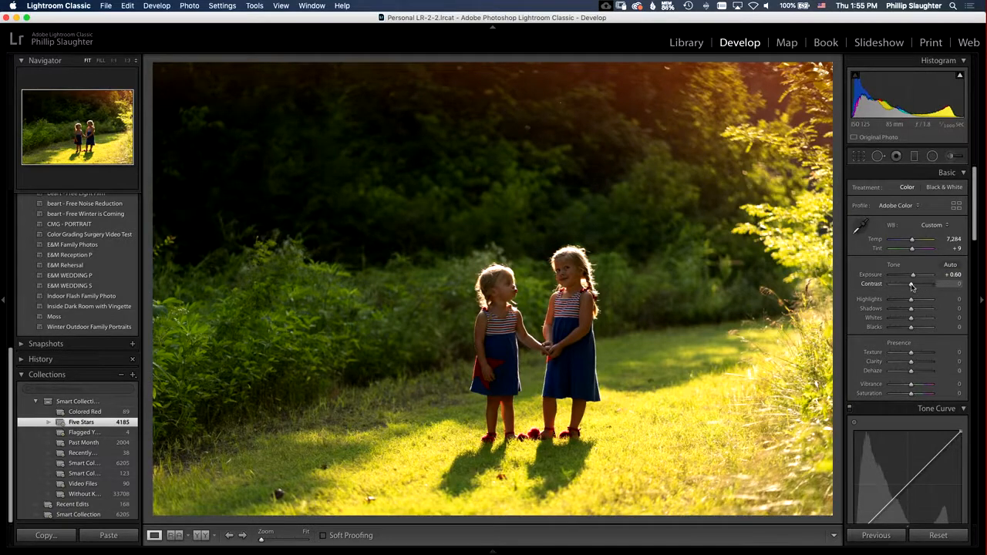
drag(912, 286, 919, 290)
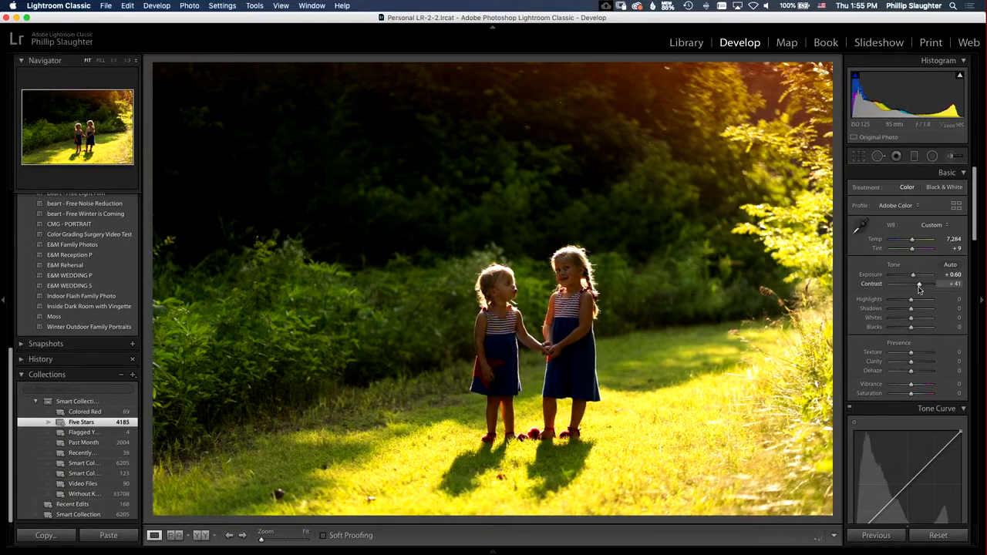
drag(918, 286, 915, 289)
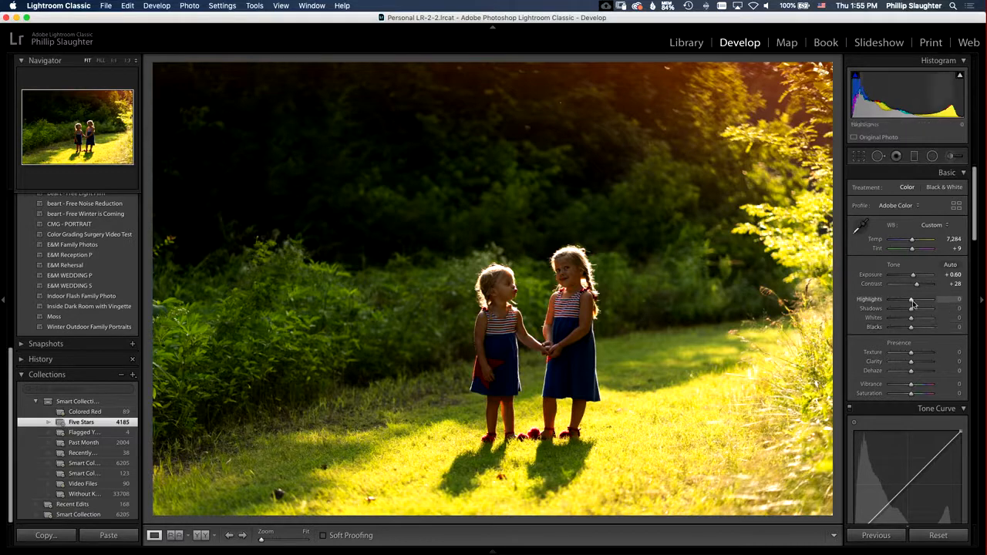
drag(911, 300, 895, 303)
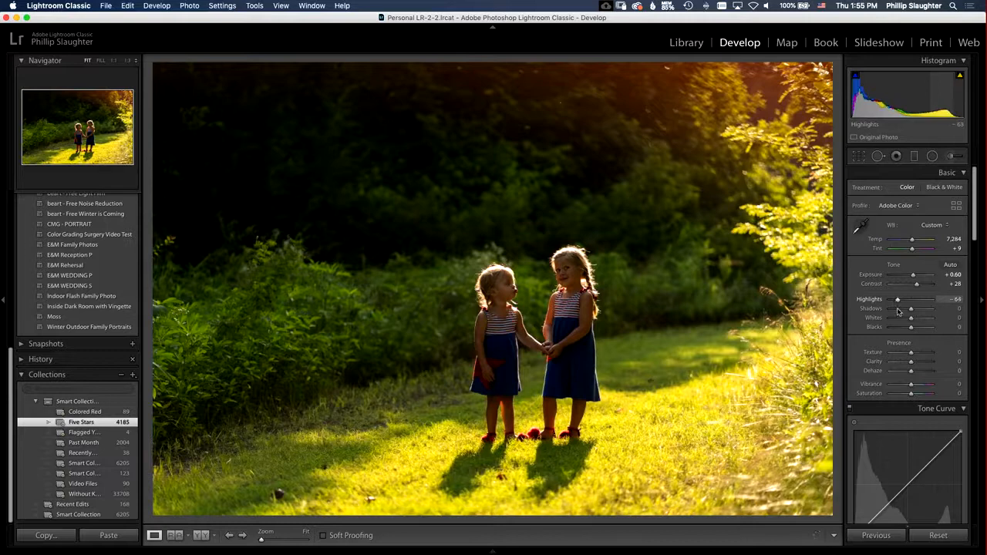
Add a large radial filter centred on the two girls with the Burn (Darken) effect to darken the surroundings
click(931, 156)
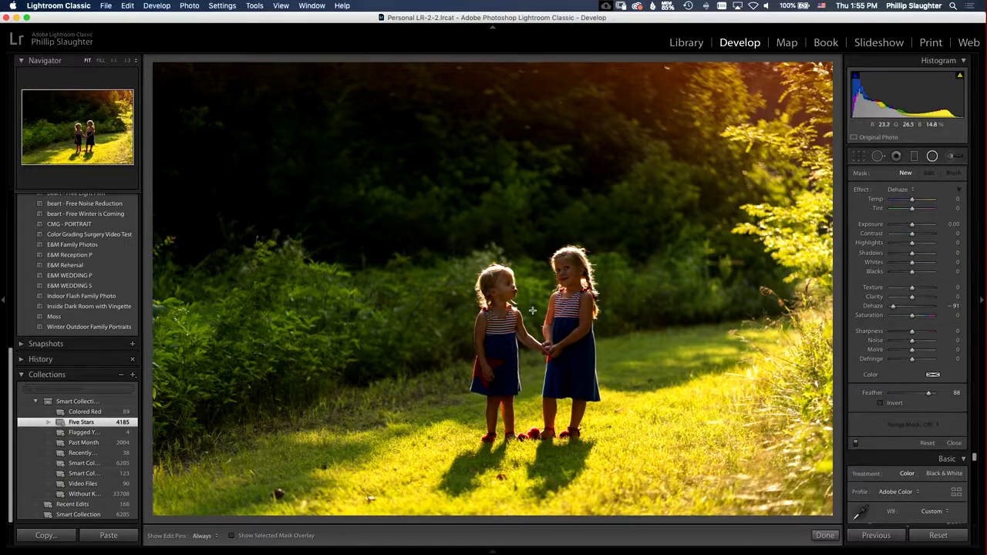
drag(534, 310, 771, 478)
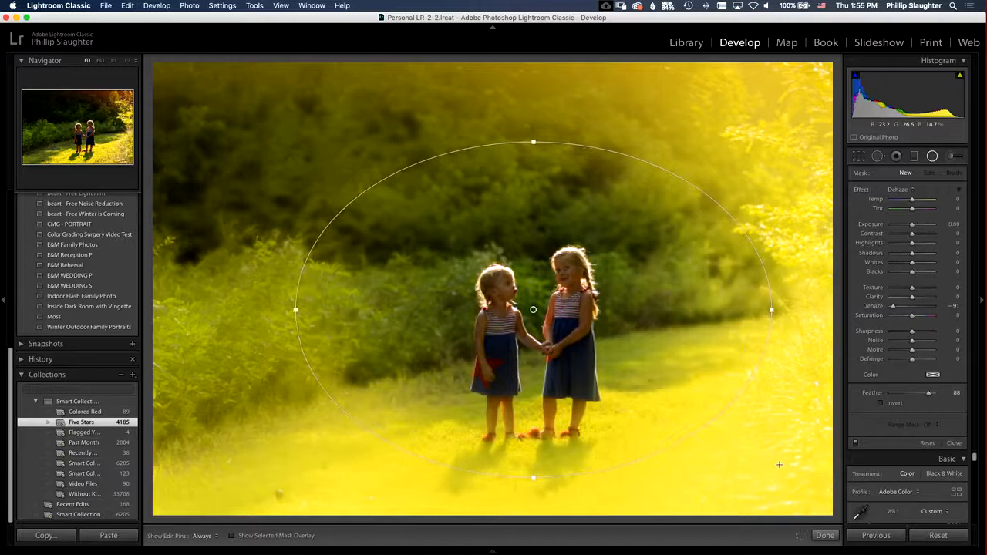
click(899, 190)
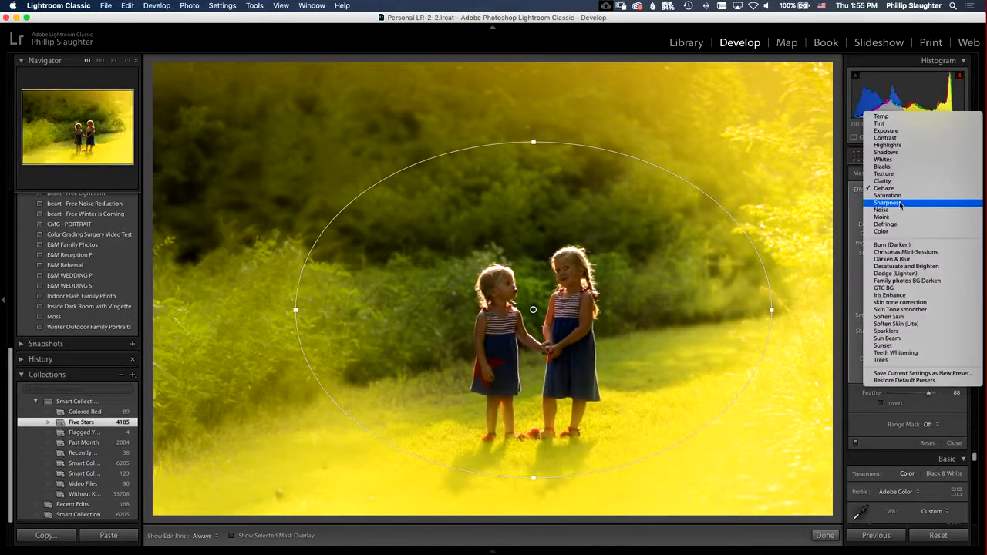
click(892, 245)
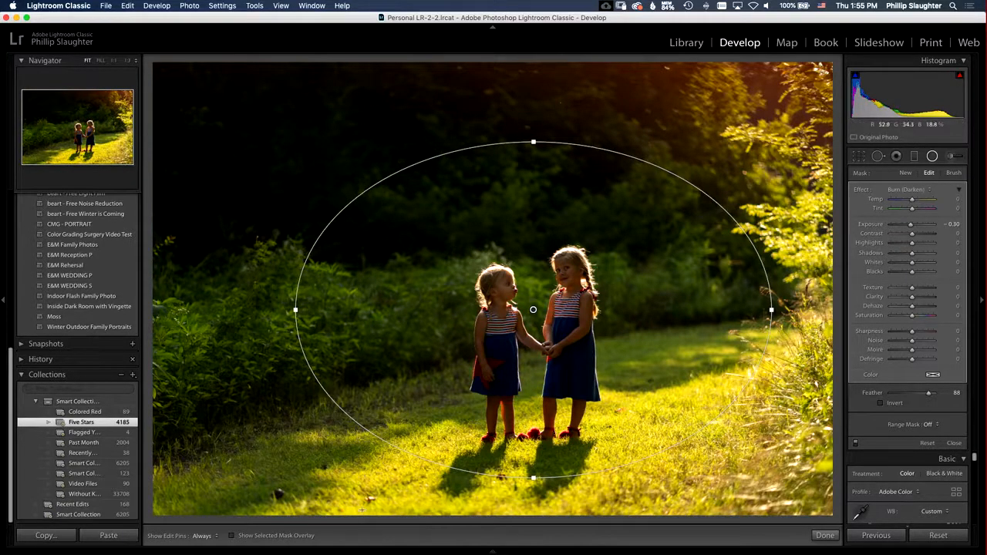
Reduce the large radial filter's feather to 44, showing the mask overlay only while adjusting it
click(271, 538)
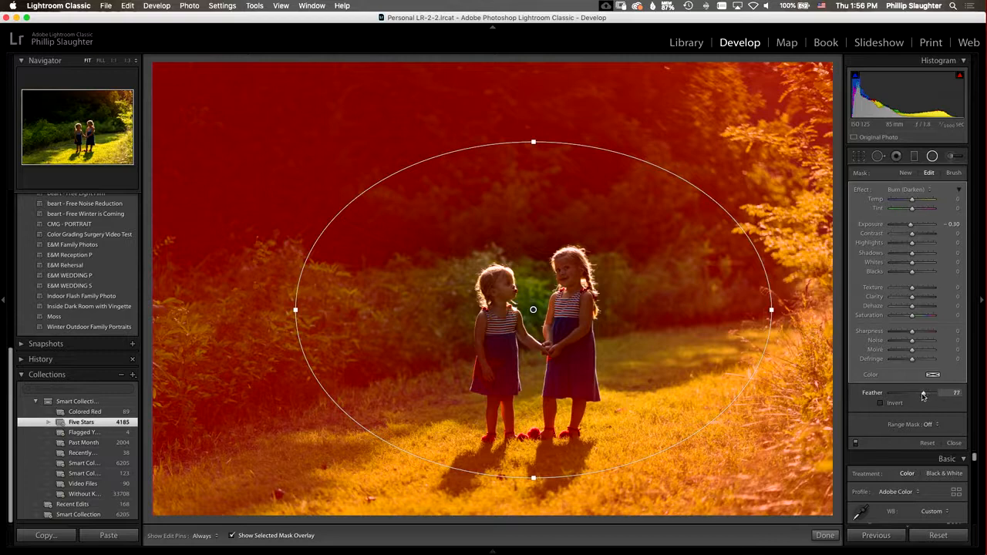
mouse_move(917, 396)
mouse_down()
mouse_move(888, 394)
mouse_move(906, 396)
mouse_up()
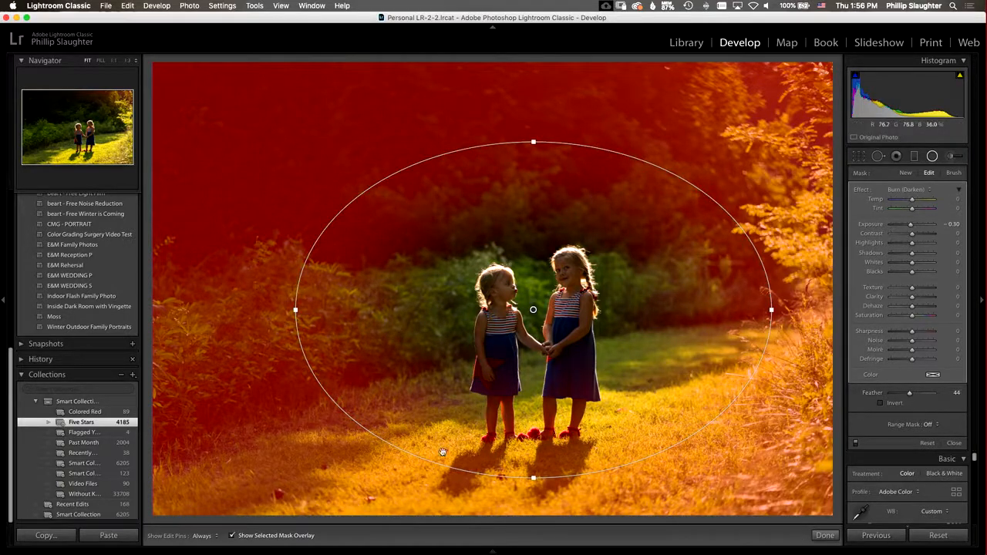
click(305, 538)
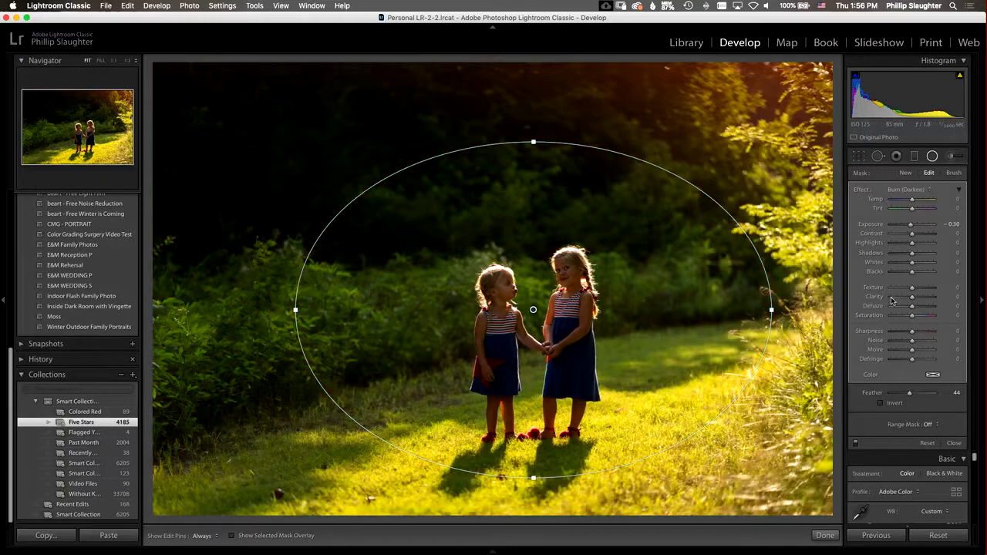
Add an inverted narrow radial filter over the taller girl using Dodge (Lighten) with Exposure 0.76
click(906, 173)
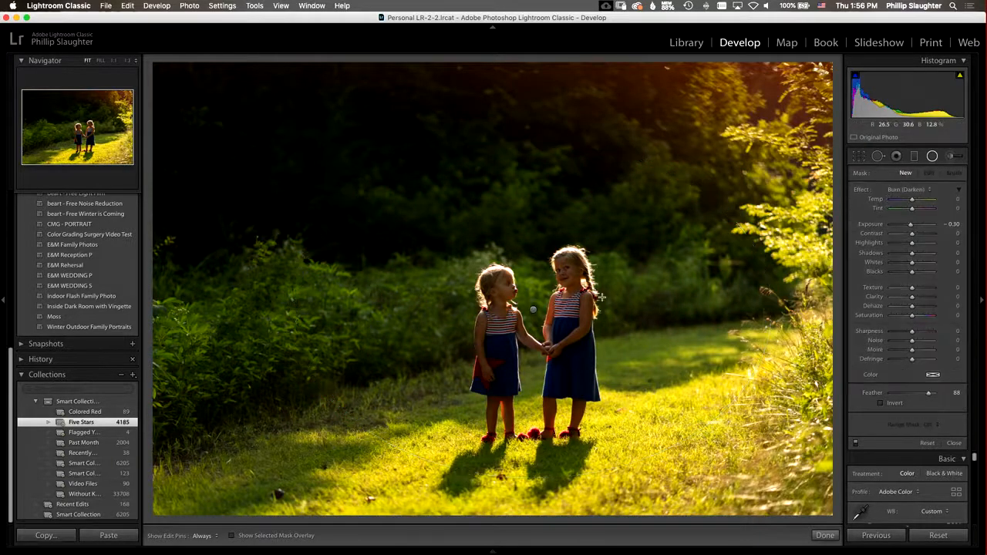
drag(570, 312, 608, 411)
drag(570, 313, 569, 324)
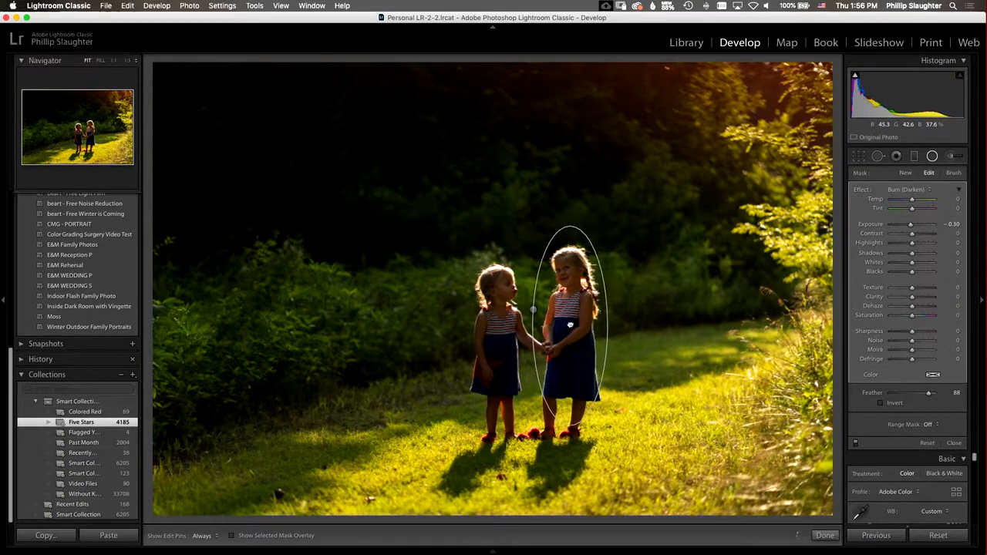
click(900, 190)
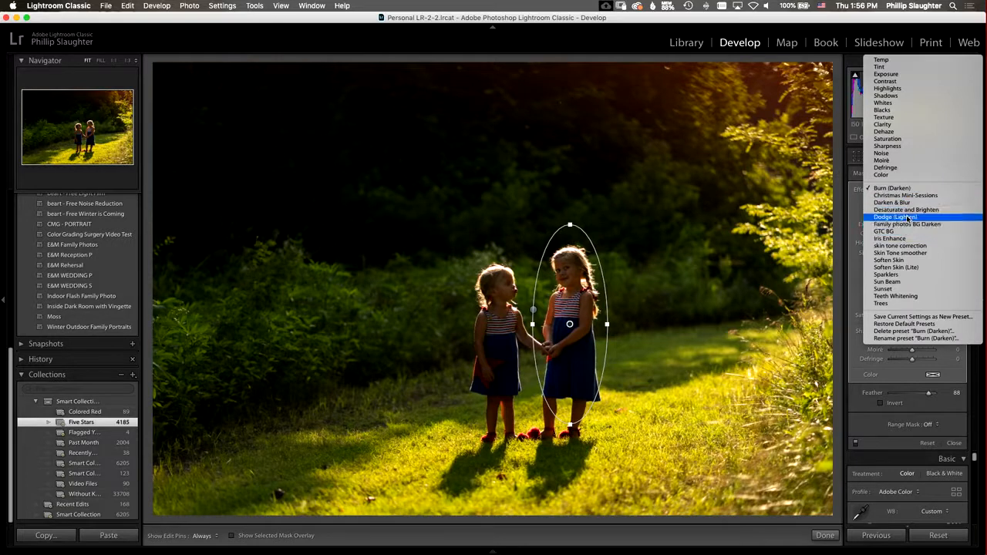
click(907, 218)
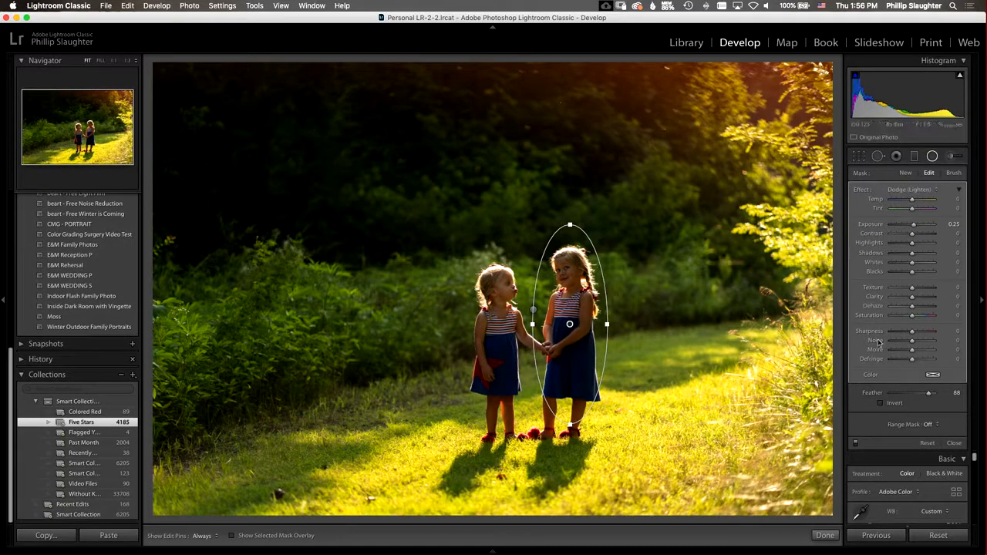
click(895, 404)
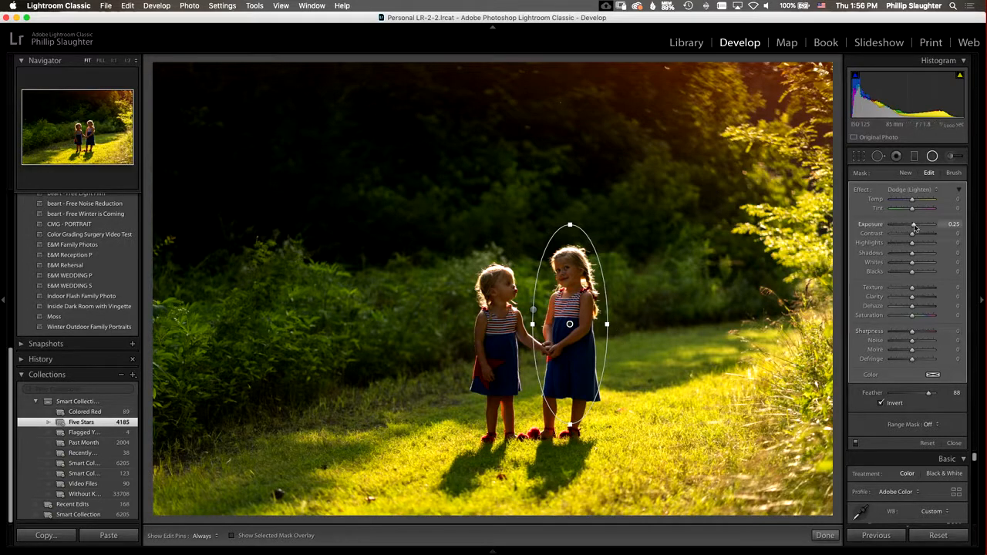
drag(916, 226, 918, 225)
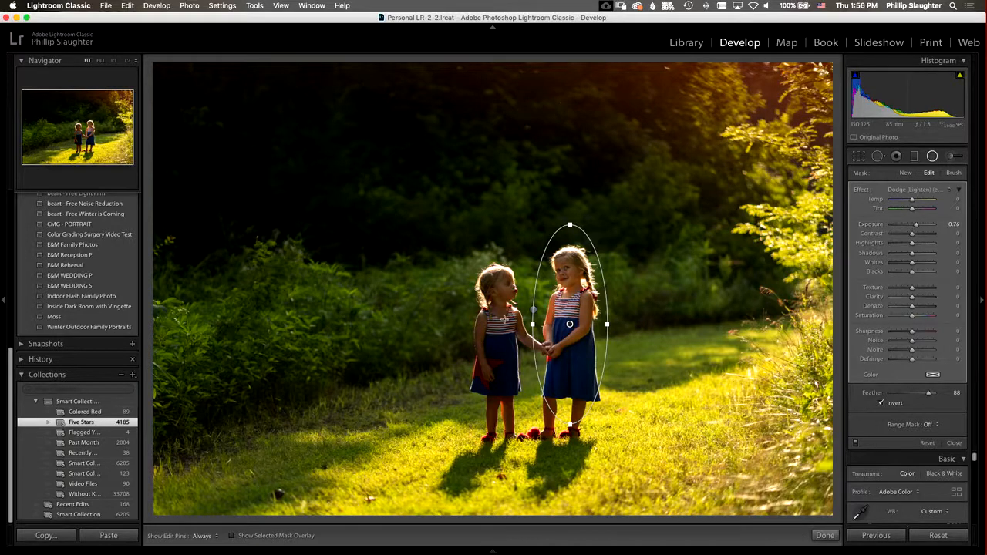
Duplicate the taller girl's radial filter onto the smaller girl, shorten its ellipse to fit her, and finish radial editing
right_click(570, 325)
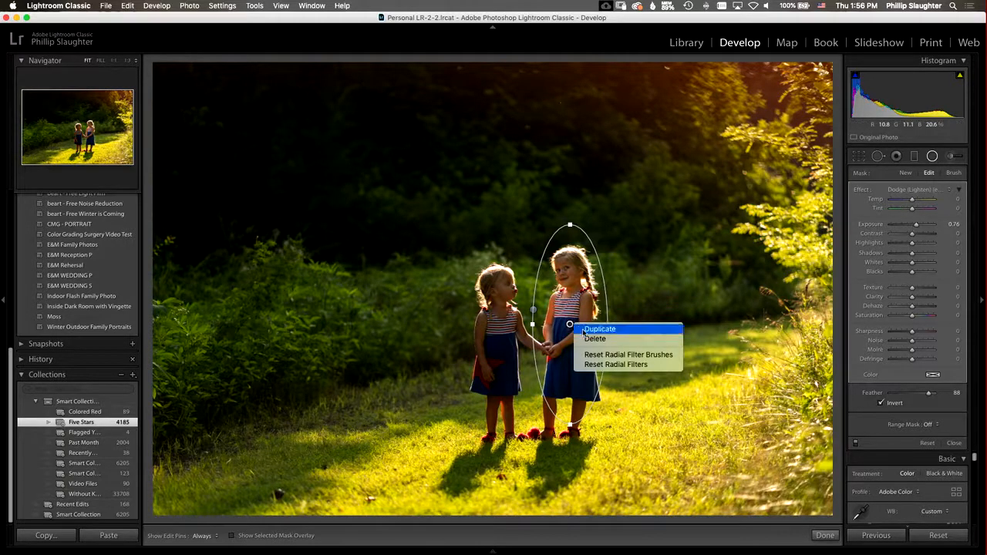
click(594, 329)
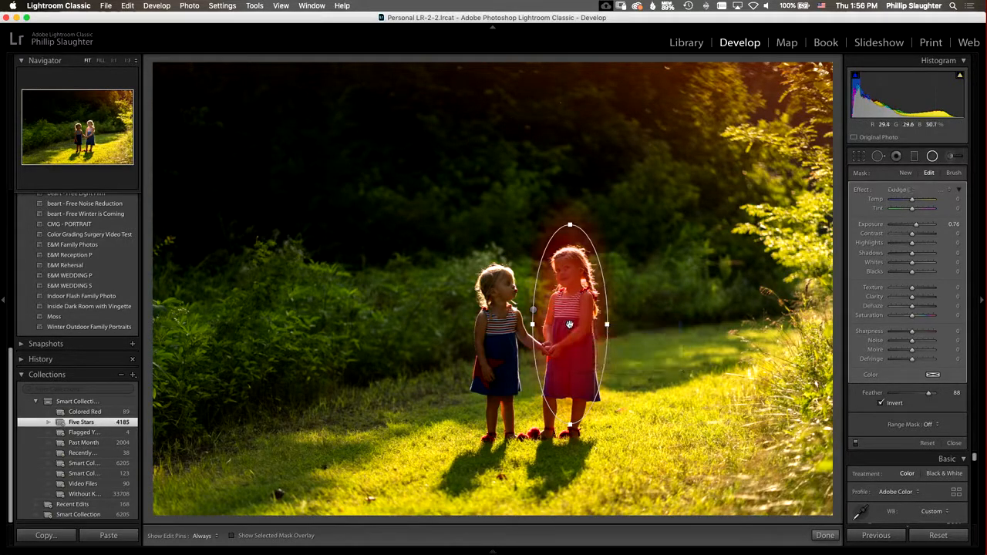
drag(569, 325, 499, 338)
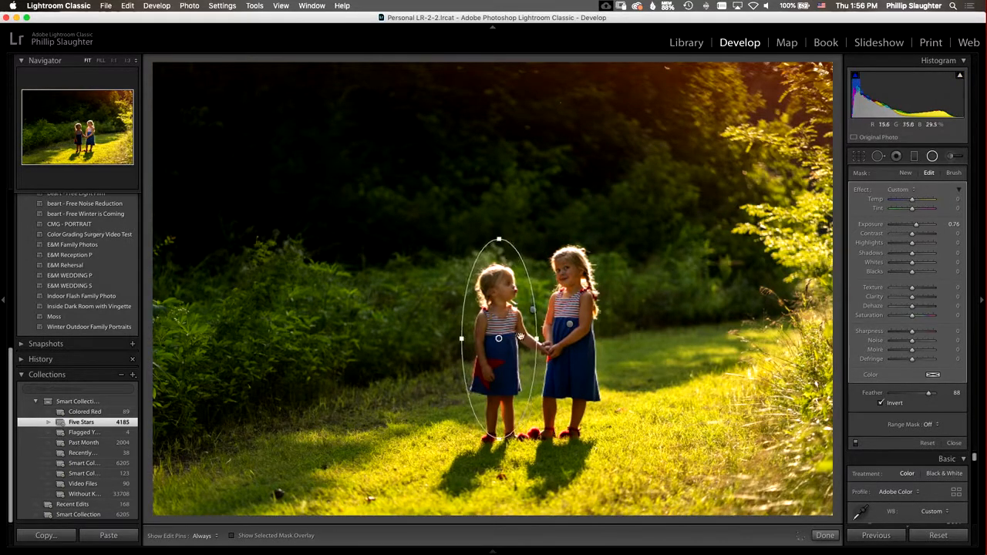
drag(499, 240, 500, 261)
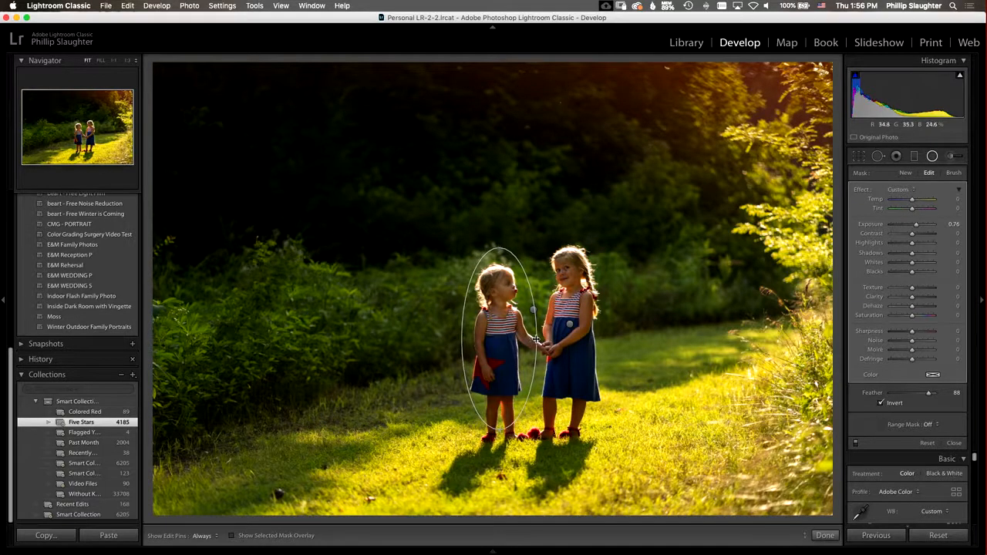
click(824, 535)
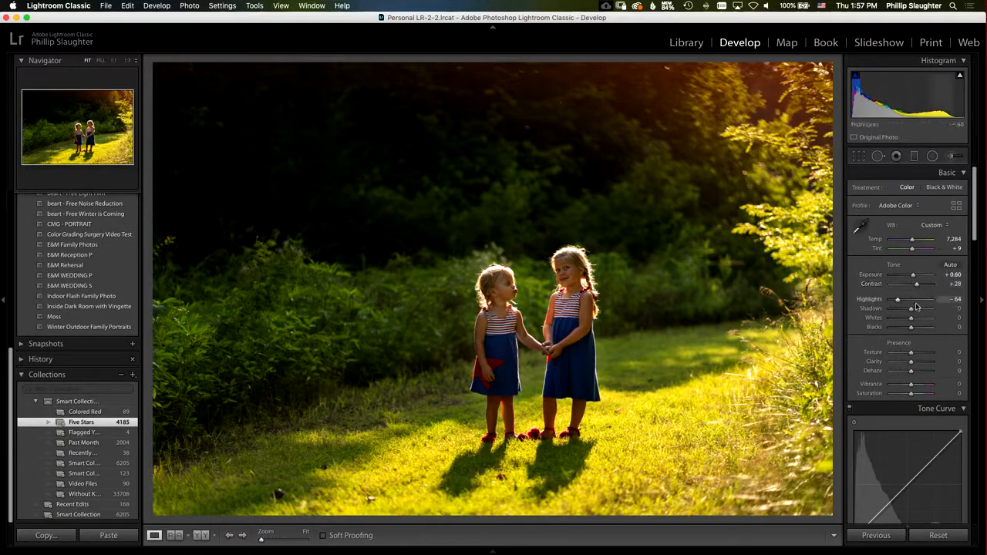
Set the photo's Shadows to -14 and Whites to -46
drag(912, 310, 903, 312)
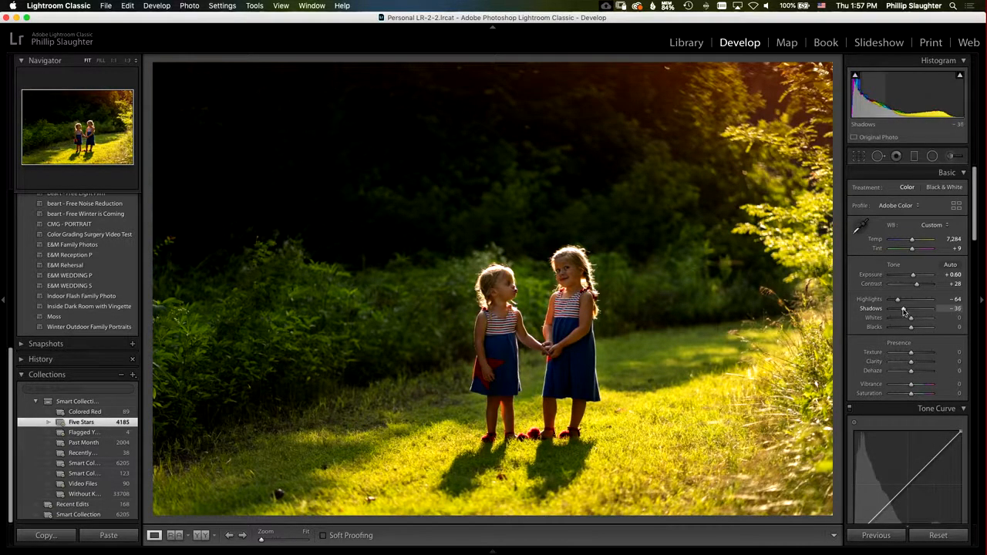
drag(909, 311, 908, 312)
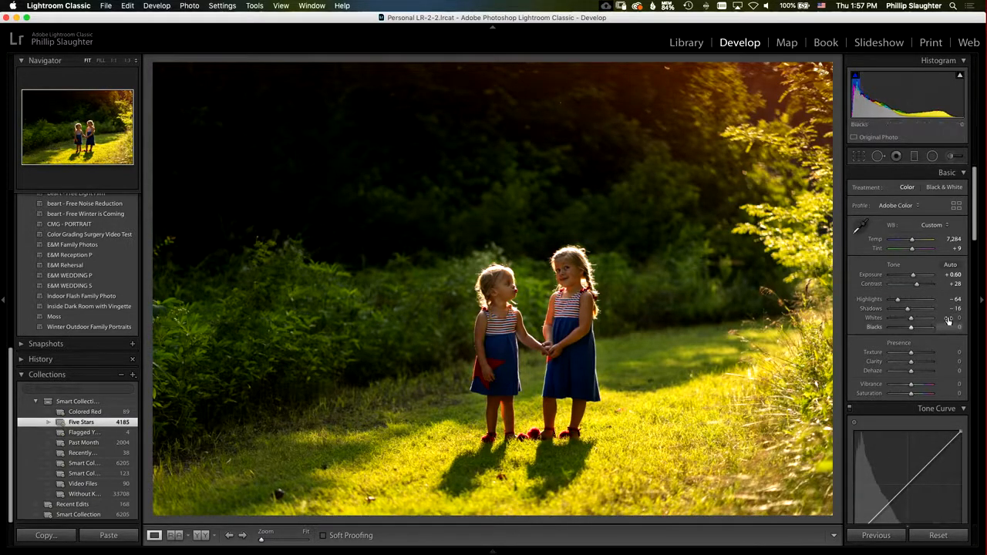
drag(953, 311, 956, 311)
drag(911, 319, 900, 319)
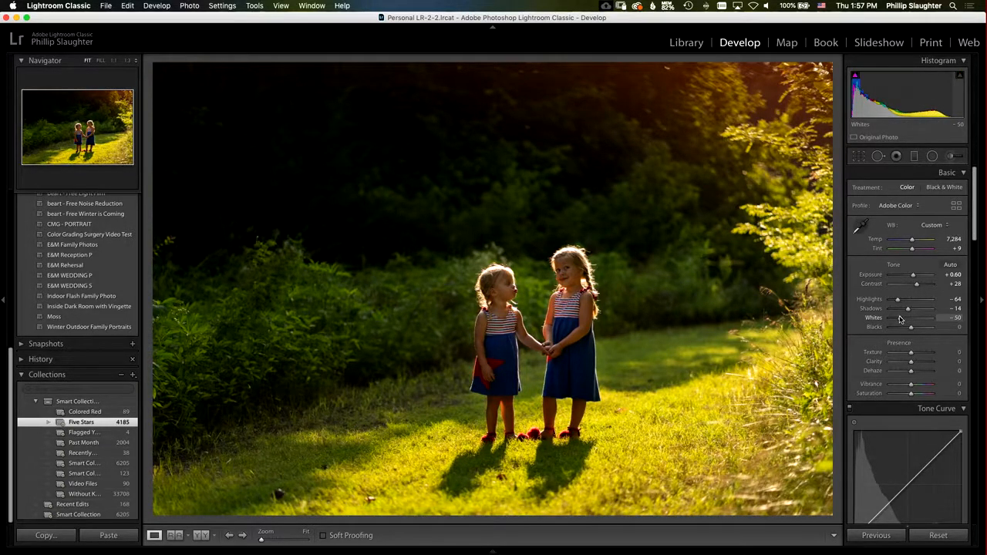
drag(900, 320, 903, 319)
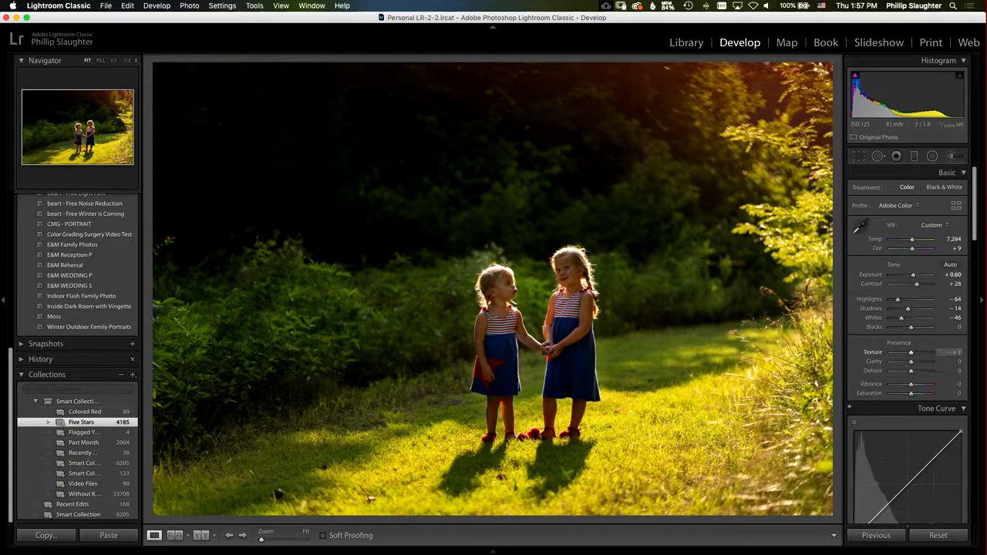
Set the presence adjustments to Texture +11, Clarity +7, Vibrance +8 and Saturation +8
drag(912, 353, 914, 353)
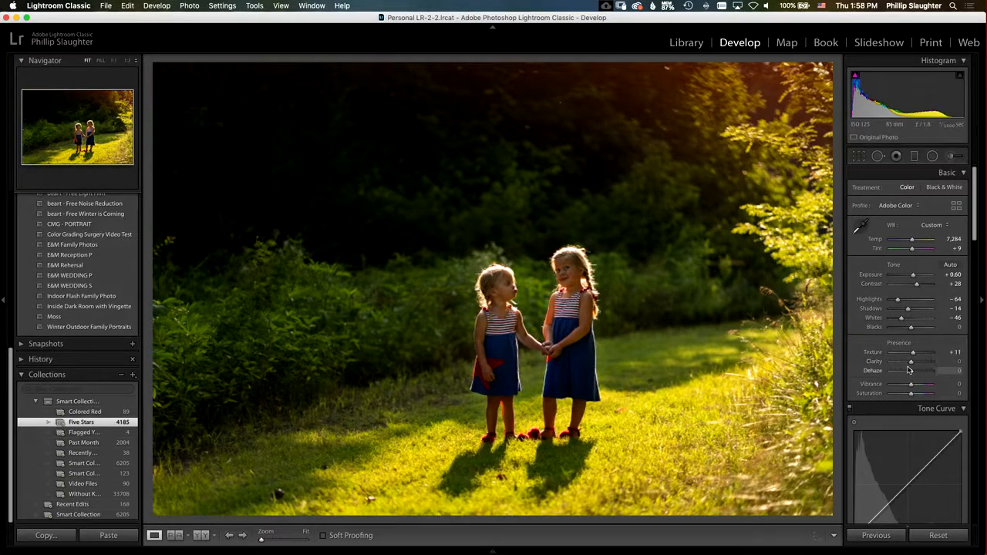
drag(910, 362, 911, 364)
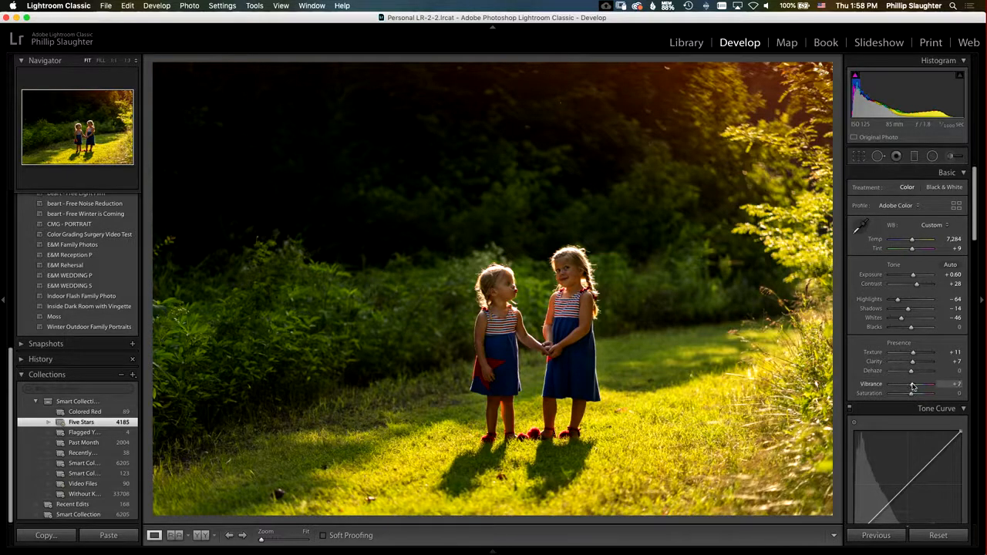
drag(912, 386, 911, 385)
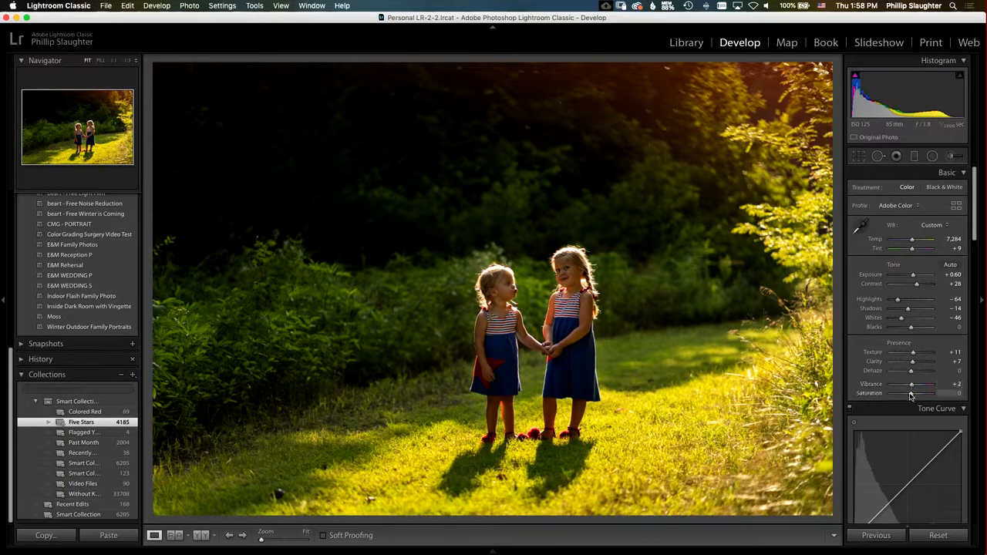
drag(910, 396, 914, 388)
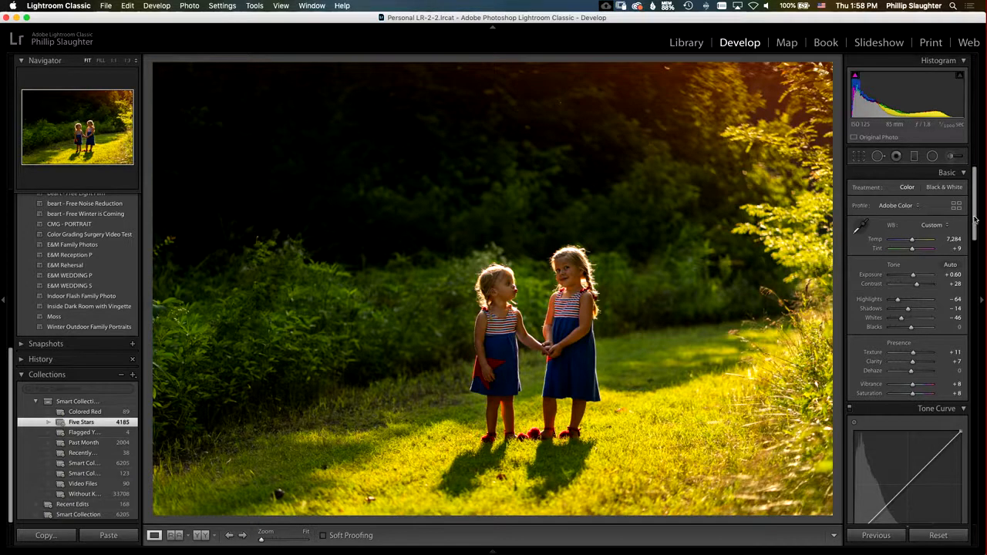
Set the HSL hue of Yellow to +22 and of Green to -15
drag(974, 226, 974, 318)
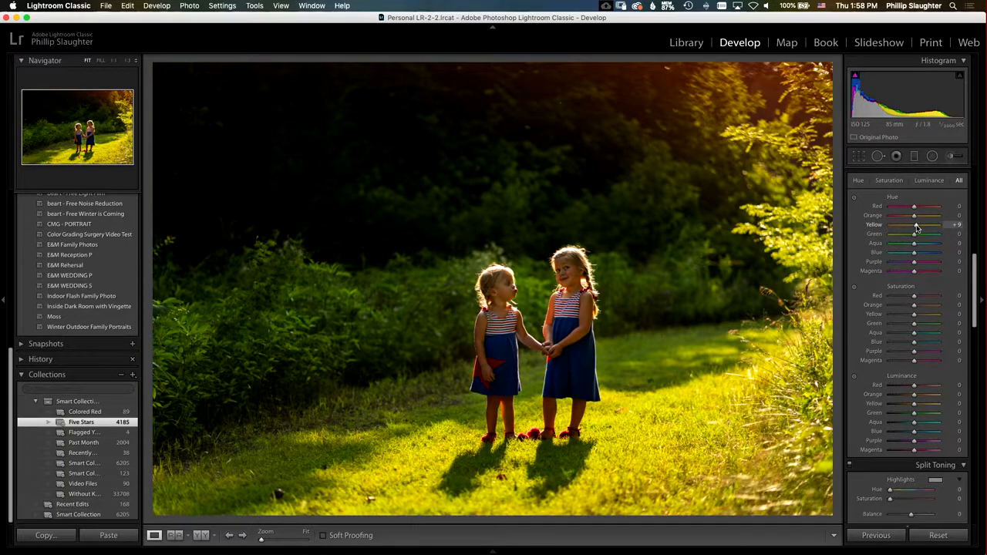
drag(917, 226, 918, 228)
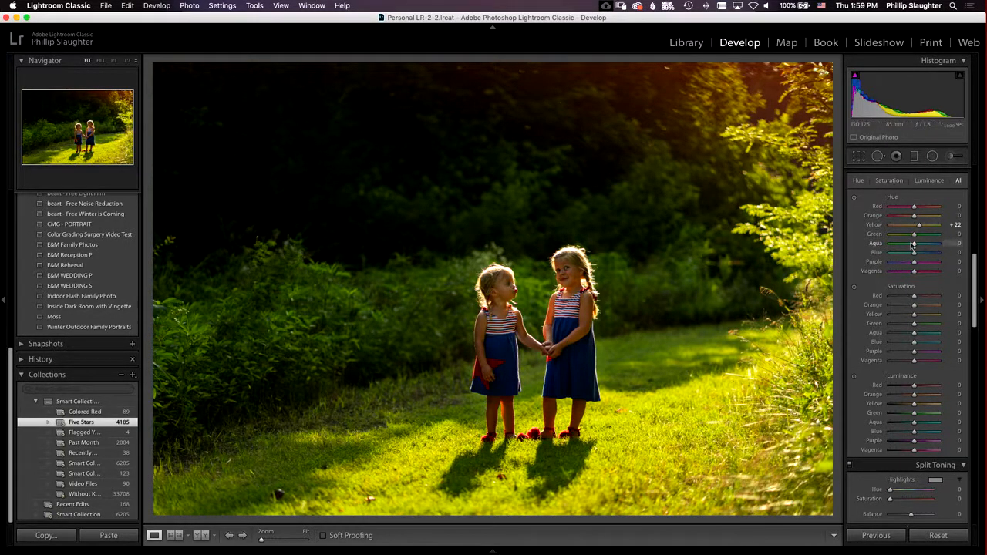
drag(914, 236, 911, 239)
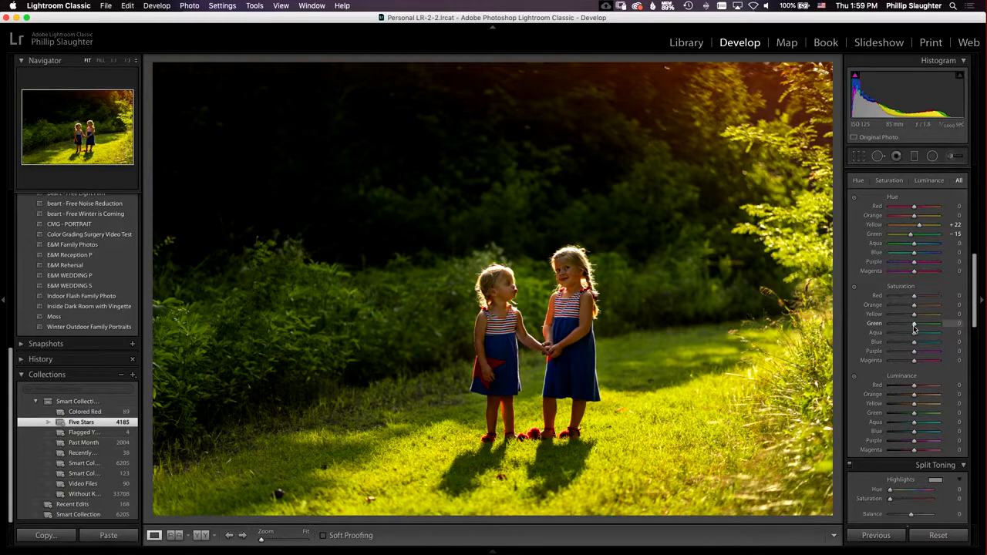
Set the HSL saturation of Green to -70, Yellow to +12 and Blue to +14
drag(913, 327, 901, 327)
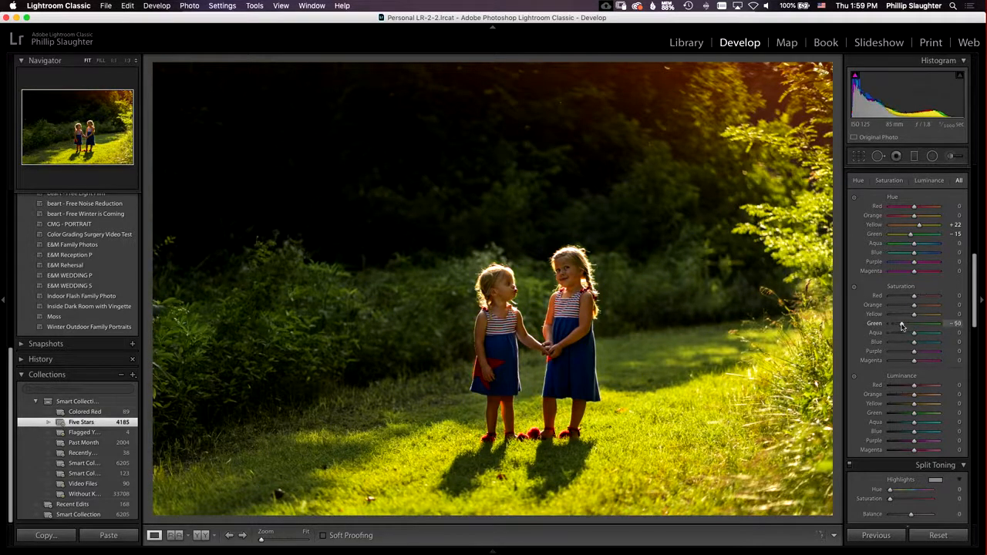
drag(902, 327, 898, 327)
drag(898, 326, 896, 327)
drag(915, 316, 918, 317)
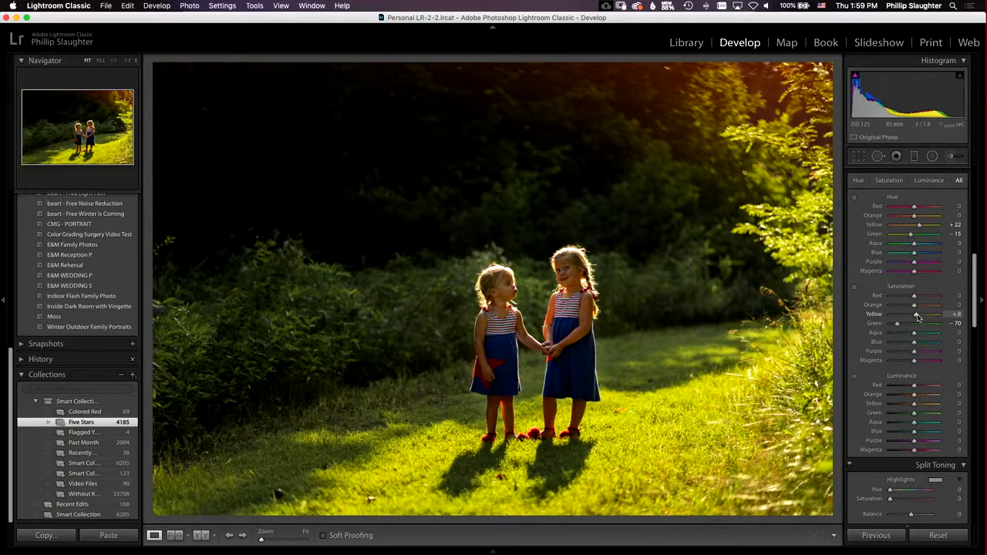
drag(920, 317, 920, 317)
drag(920, 317, 917, 319)
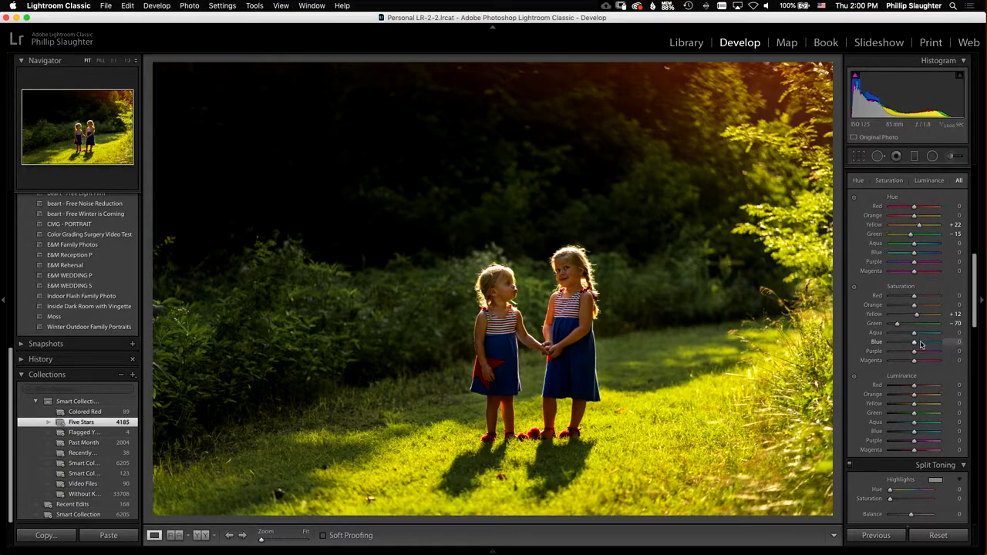
drag(915, 345, 918, 344)
Set the HSL luminance of Yellow to -11, Green to -63 and Aqua to -45
drag(974, 310, 974, 327)
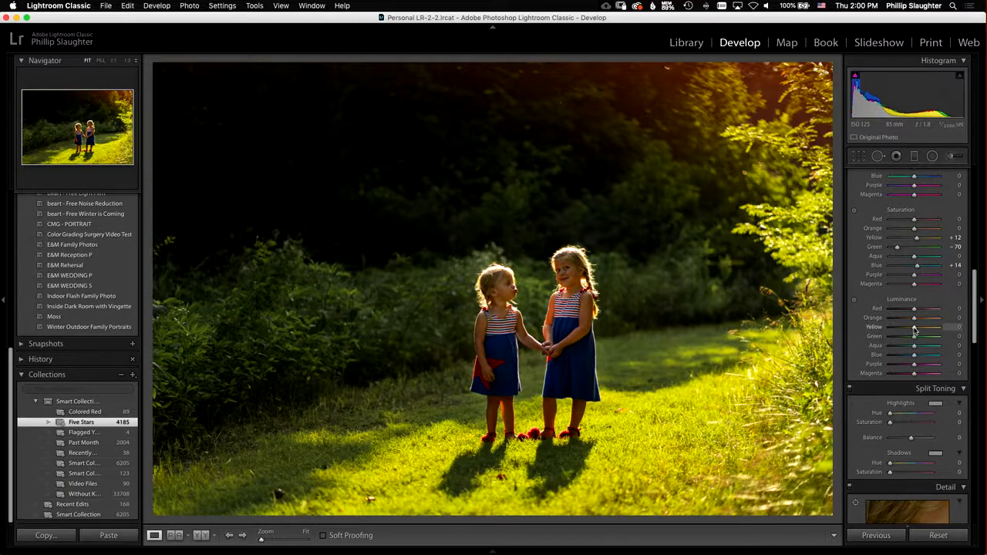
drag(914, 330, 913, 330)
drag(912, 330, 911, 330)
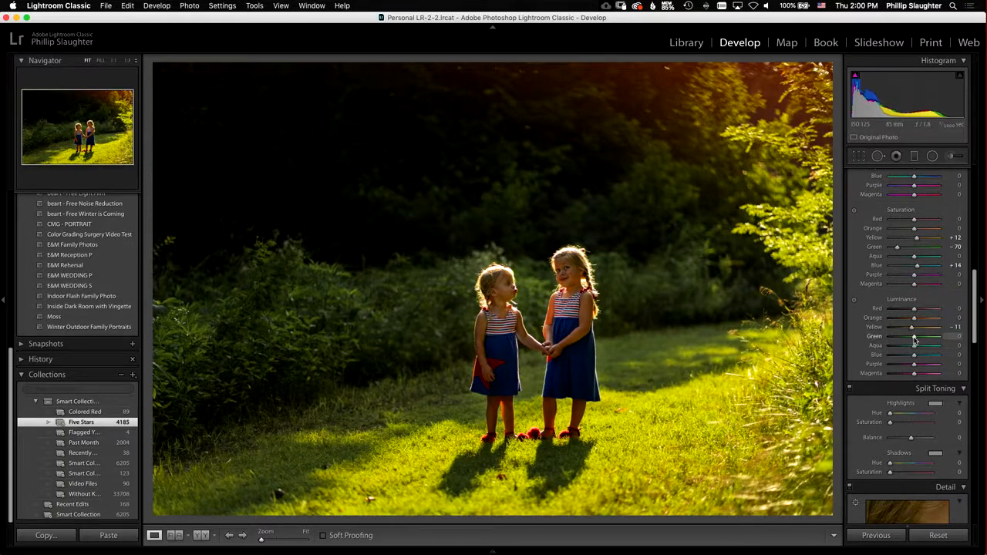
drag(914, 339, 896, 339)
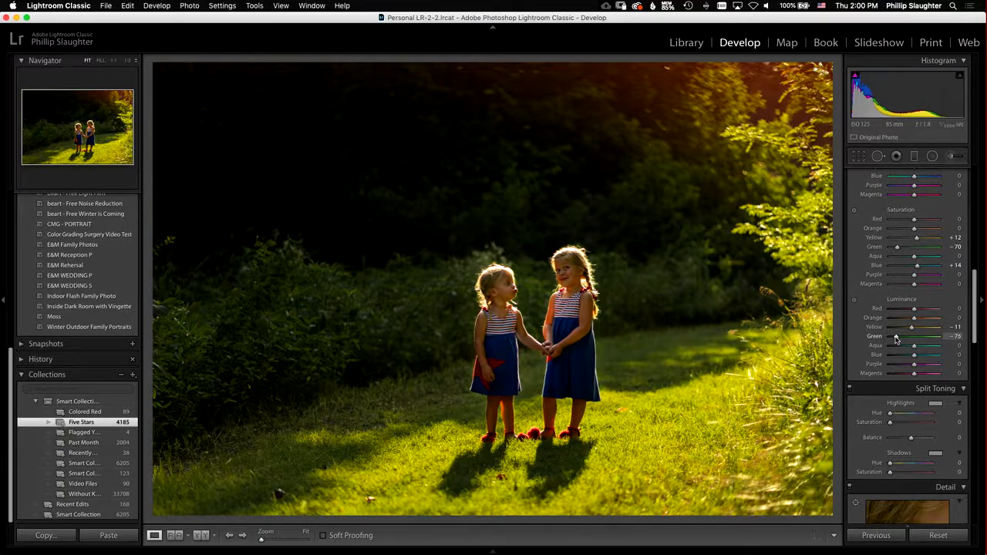
drag(896, 339, 899, 339)
drag(899, 340, 898, 340)
mouse_move(914, 347)
mouse_down()
mouse_move(885, 350)
mouse_move(905, 356)
mouse_up()
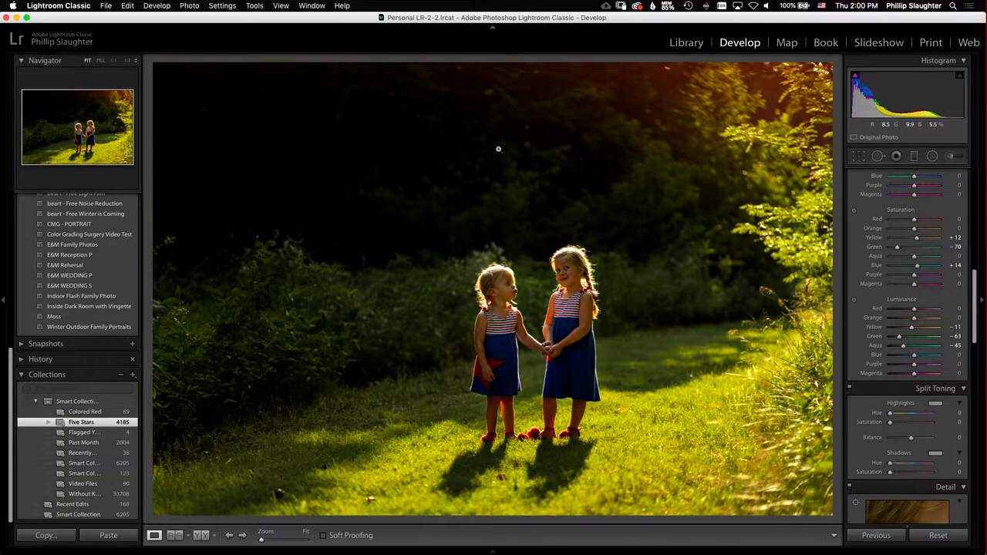
Set the large Burn (Darken) radial filter around both girls to Exposure -0.50, Highlights -64, Texture -37, Clarity -28 and Sharpness -36
click(932, 156)
click(534, 310)
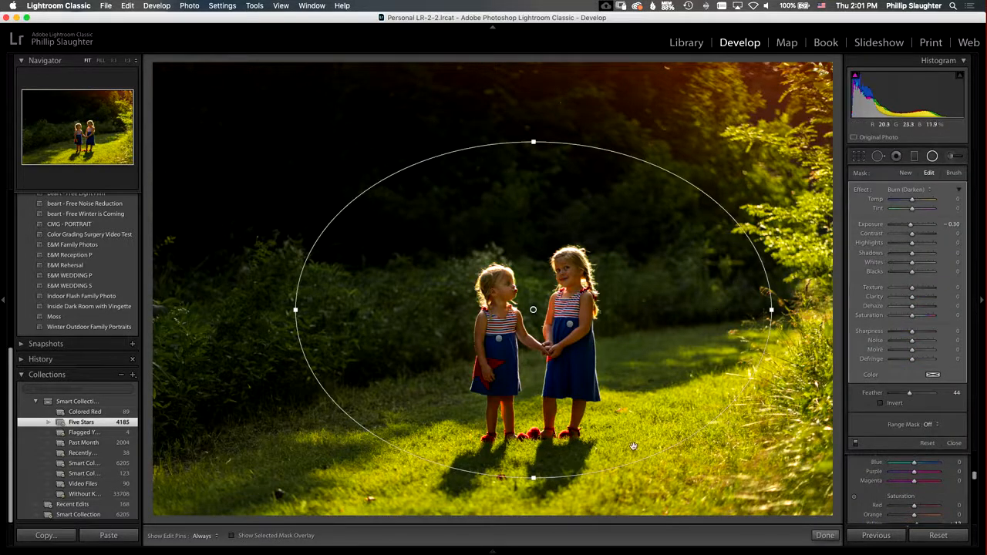
drag(912, 226, 910, 225)
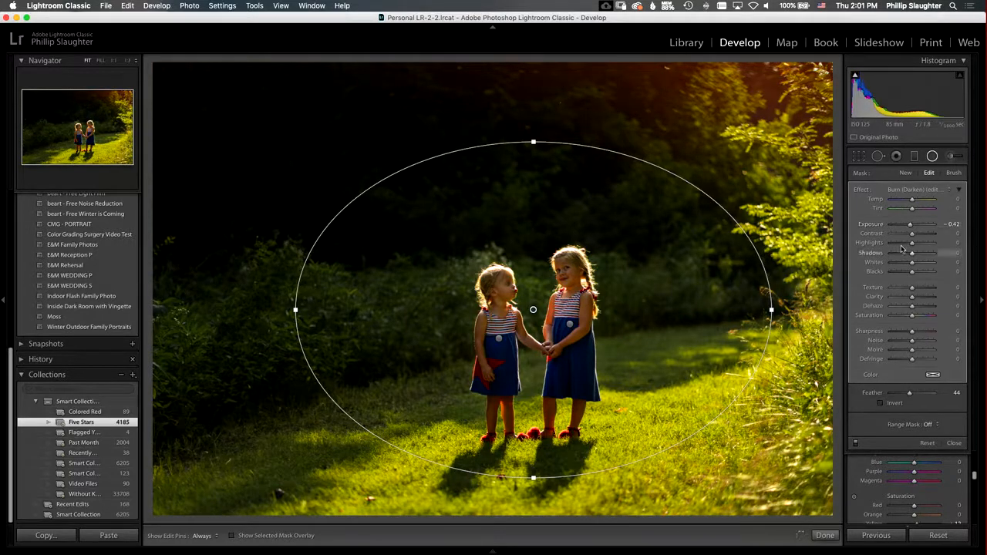
drag(912, 225, 903, 244)
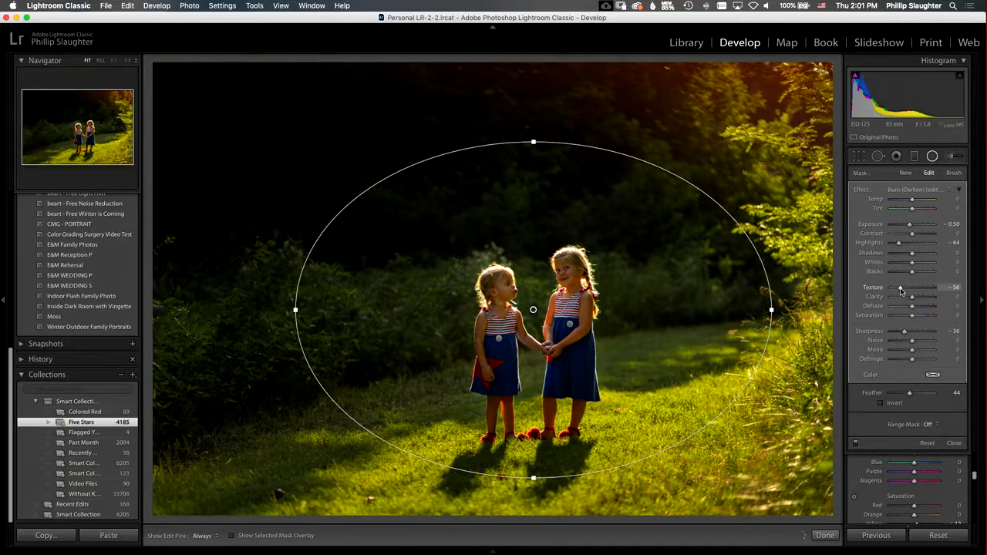
click(905, 298)
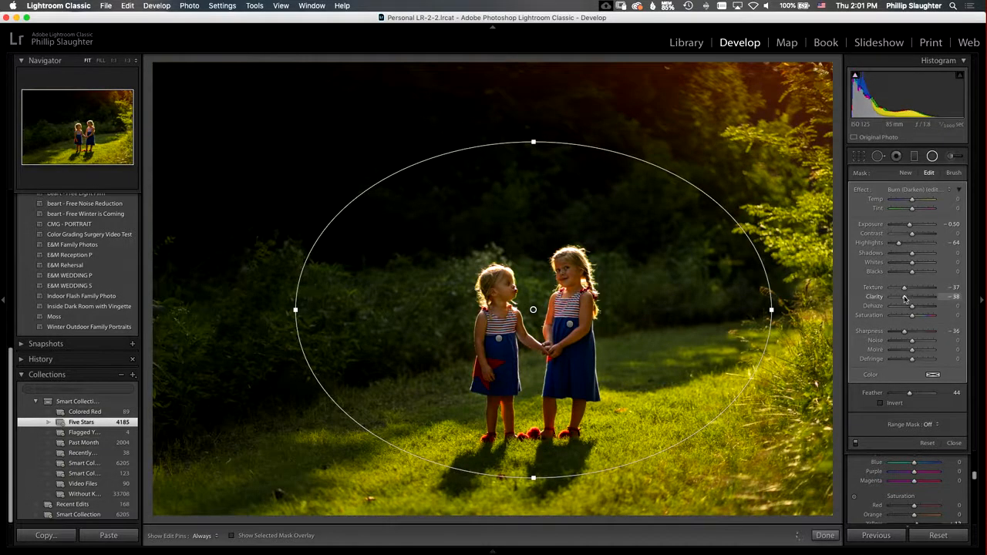
drag(906, 299, 908, 299)
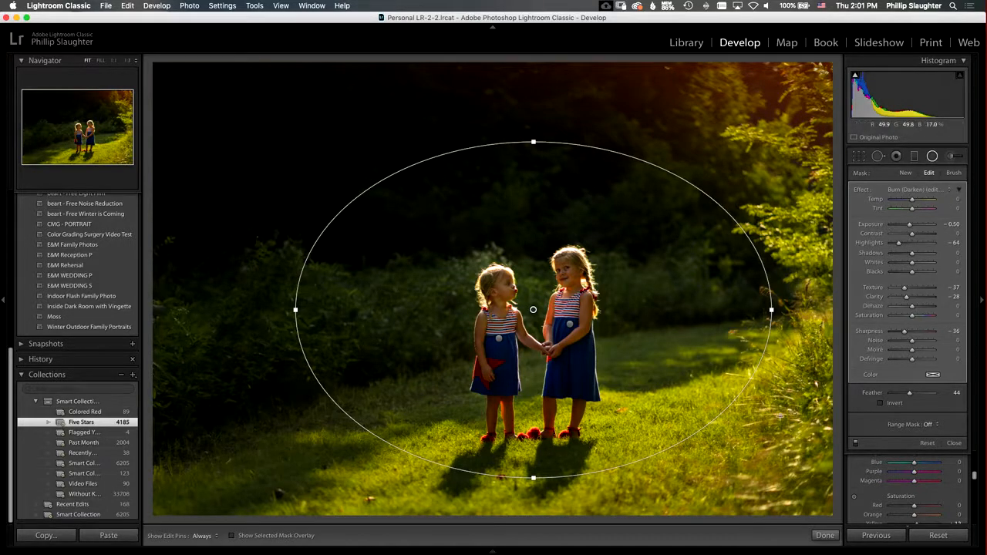
click(955, 445)
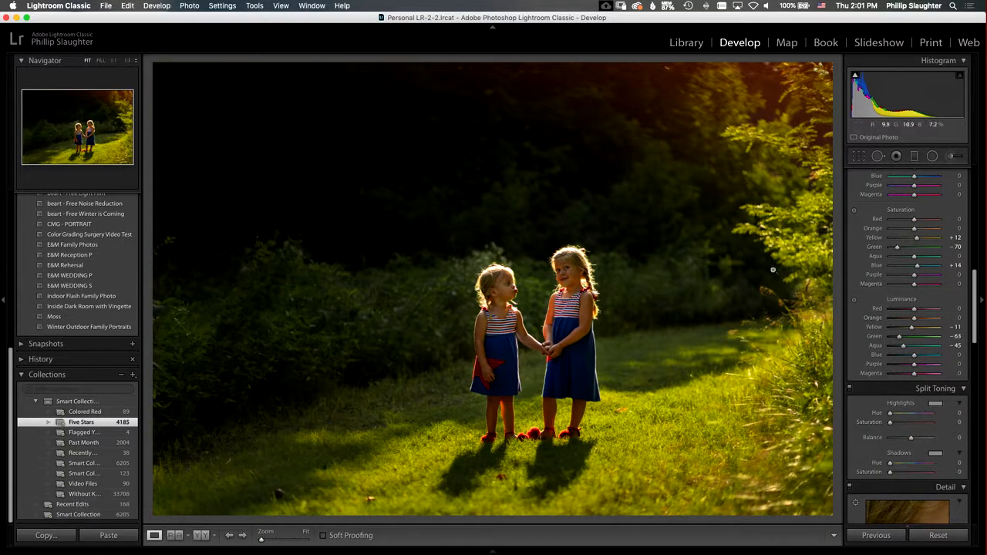
Paint a new Dodge (Lighten) adjustment brush mask with Exposure 0.25 over the taller girl's face and arms
click(952, 157)
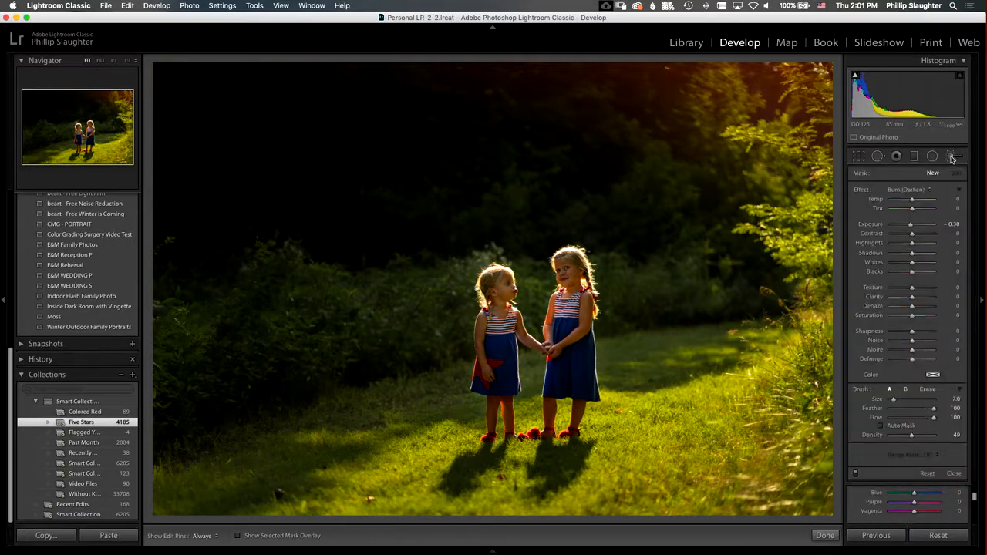
click(910, 190)
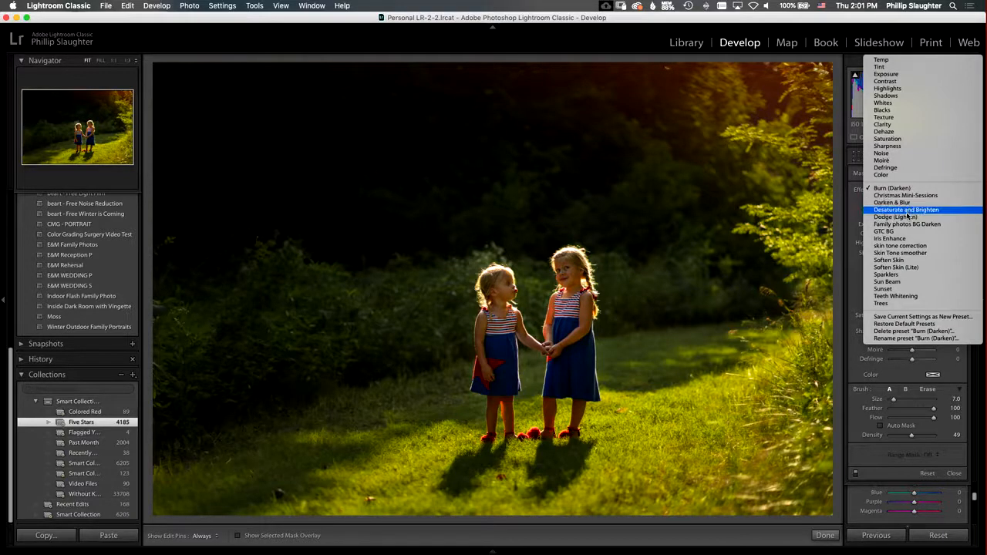
click(906, 219)
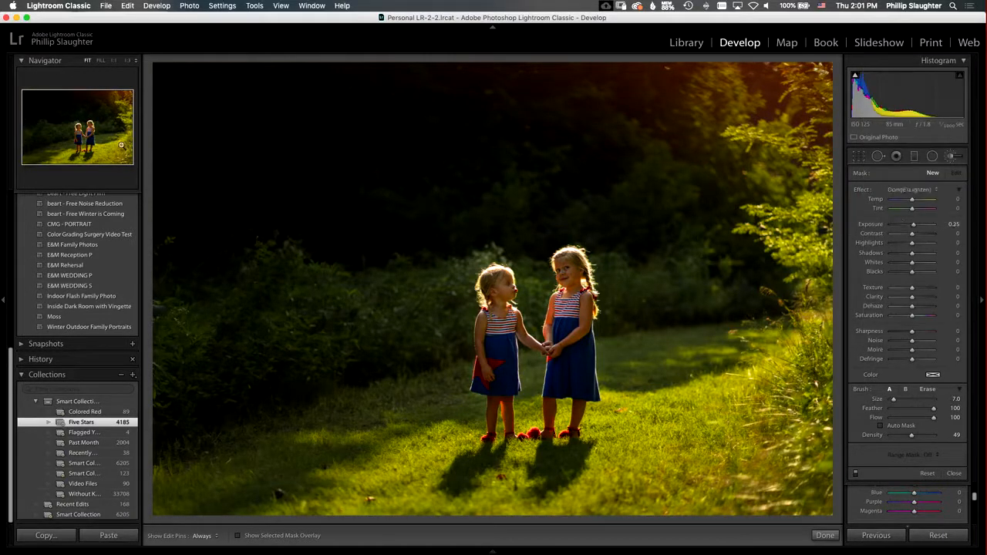
click(86, 136)
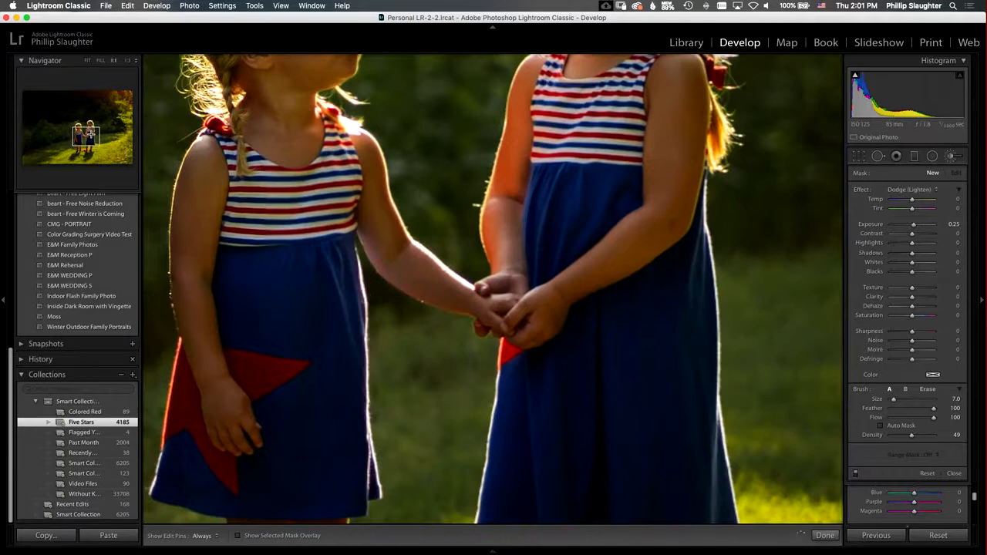
drag(89, 135, 89, 129)
click(127, 61)
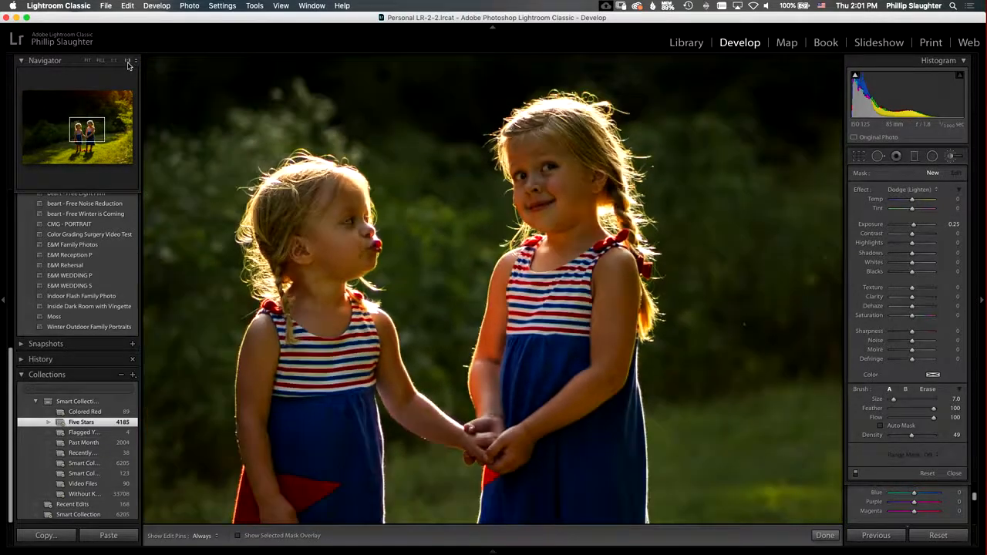
click(131, 62)
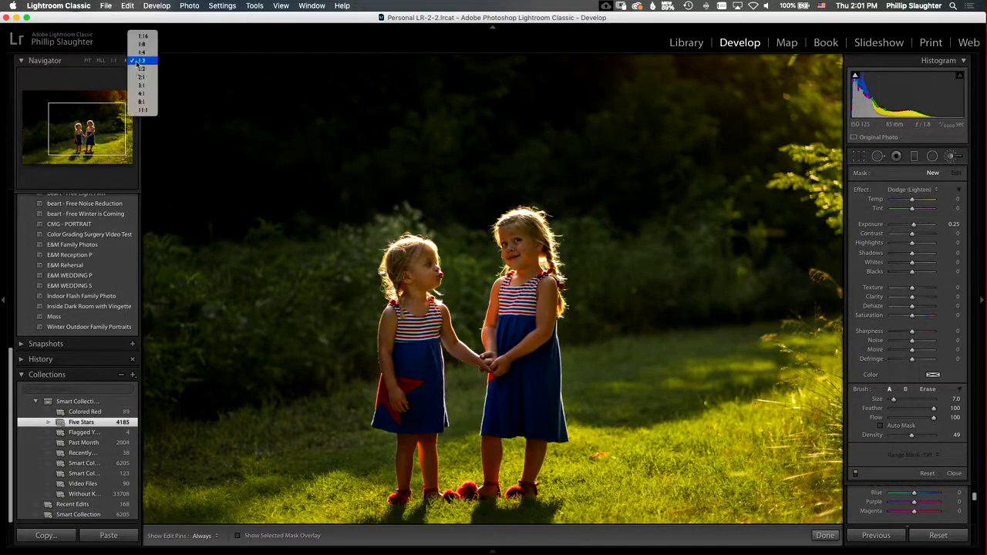
click(141, 73)
drag(95, 131, 88, 132)
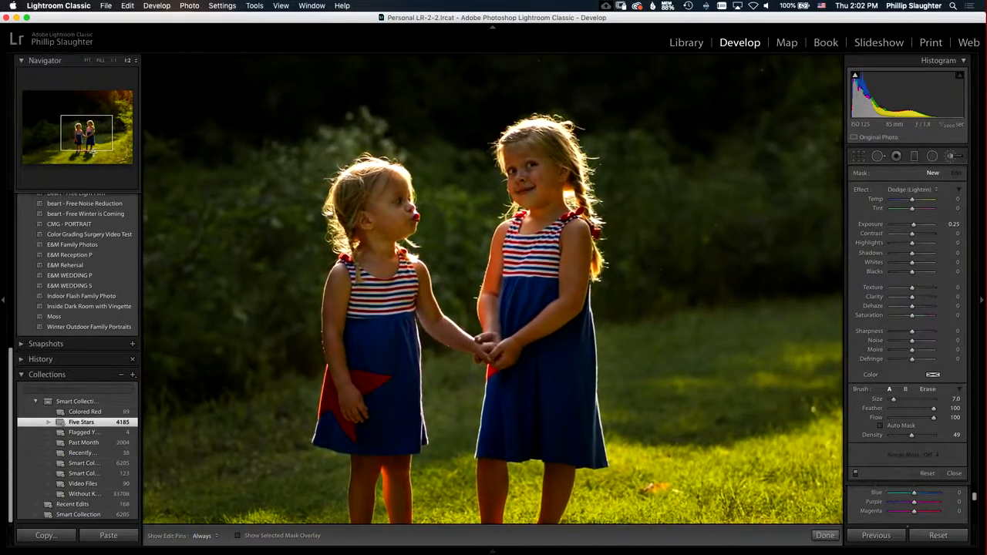
mouse_move(542, 180)
mouse_down()
mouse_move(539, 204)
mouse_move(553, 204)
mouse_up()
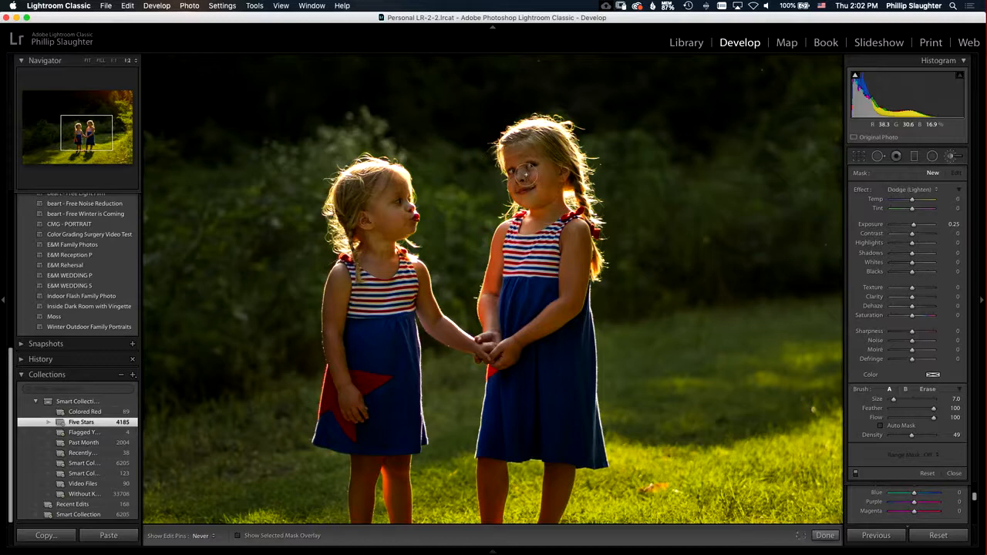
mouse_move(579, 238)
mouse_down()
mouse_move(575, 289)
mouse_move(562, 311)
mouse_up()
mouse_move(522, 342)
mouse_down()
mouse_move(493, 356)
mouse_move(547, 322)
mouse_move(576, 287)
mouse_up()
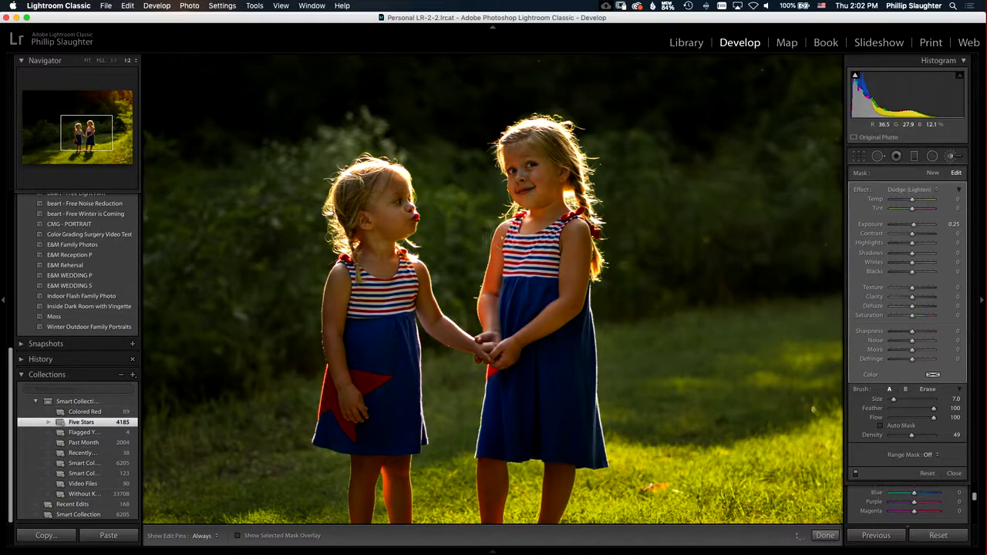
Extend the Dodge (Lighten) brush mask over the joined hands and the smaller girl's arms
drag(483, 352, 452, 340)
mouse_move(337, 290)
mouse_down()
mouse_move(336, 354)
mouse_move(350, 399)
mouse_up()
key(h)
key(h)
Paint the Dodge (Lighten) brush mask over both girls' legs
drag(101, 134, 103, 142)
key(h)
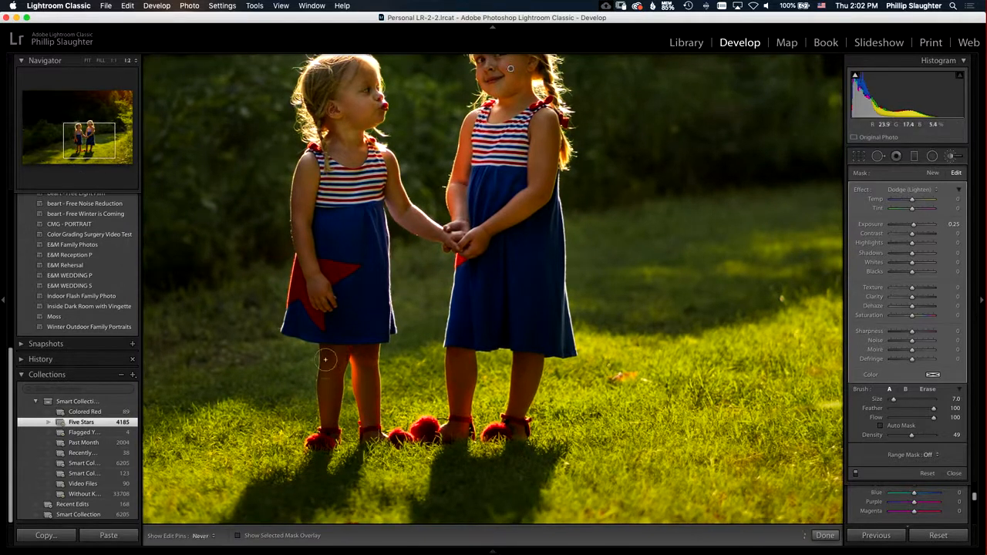
mouse_move(330, 392)
mouse_down()
mouse_move(330, 423)
mouse_move(327, 354)
mouse_move(338, 354)
mouse_move(332, 425)
mouse_up()
key(h)
mouse_move(364, 353)
mouse_down()
mouse_move(370, 422)
mouse_move(372, 347)
mouse_move(362, 359)
mouse_move(369, 413)
mouse_move(365, 365)
mouse_up()
key(h)
mouse_move(458, 355)
mouse_down()
mouse_move(459, 431)
mouse_move(468, 364)
mouse_move(461, 350)
mouse_move(528, 362)
mouse_move(512, 399)
mouse_move(521, 432)
mouse_move(519, 398)
mouse_move(533, 373)
mouse_up()
key(h)
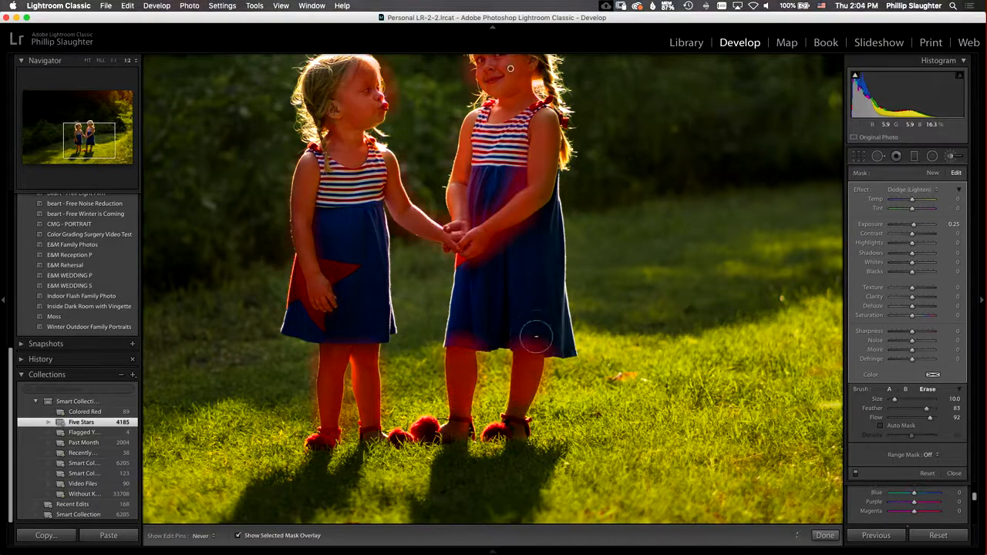
Erase the brush mask's spill on the taller girl's dress with Size 10.0, Feather 83 and Flow 92, and finish brush editing
key(h)
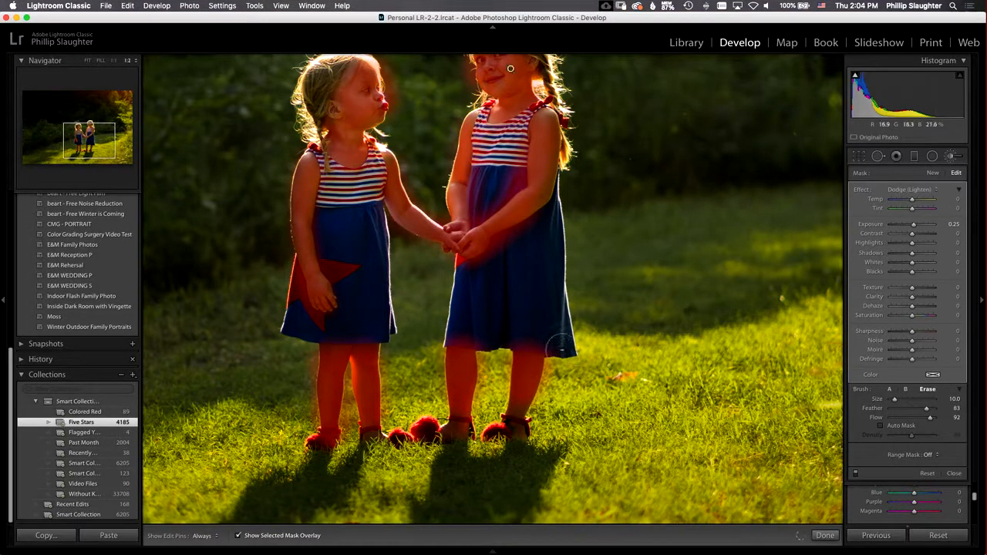
key(h)
key(h)
key(h)
key(h)
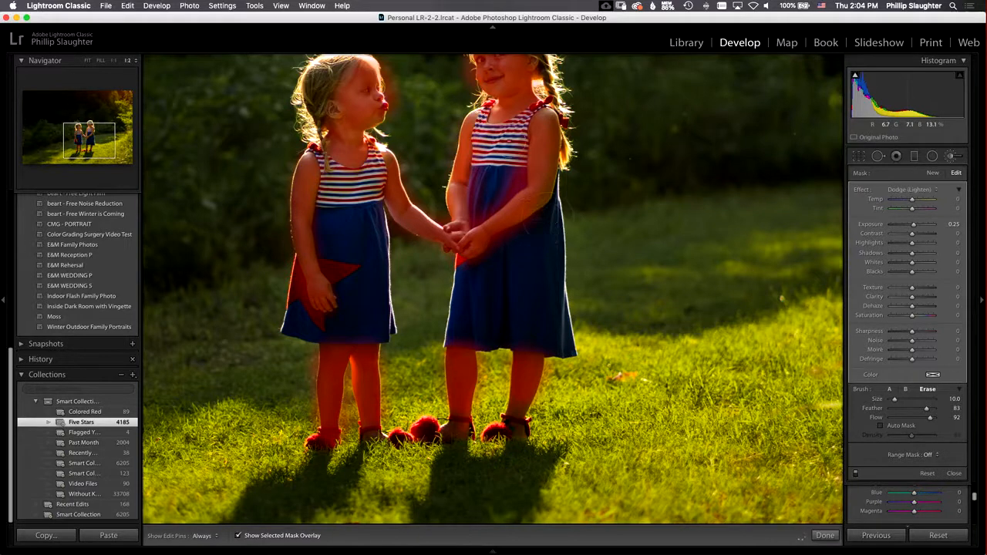
key(h)
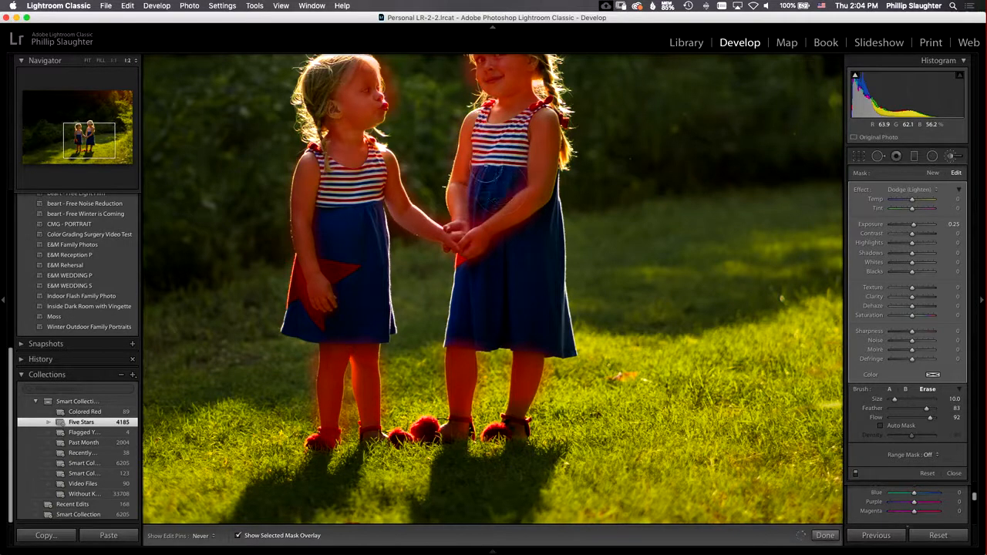
key(h)
key(h)
key(h)
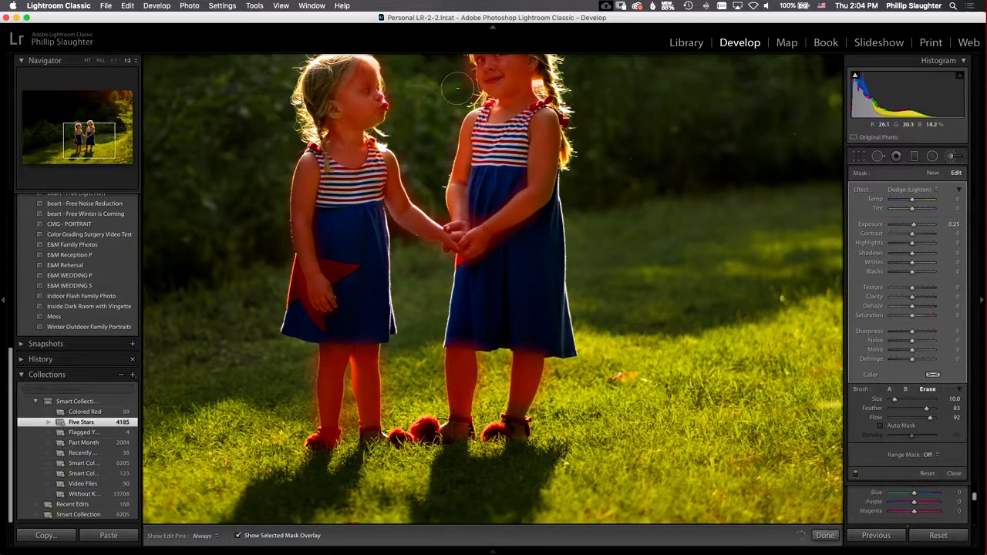
key(h)
key(h)
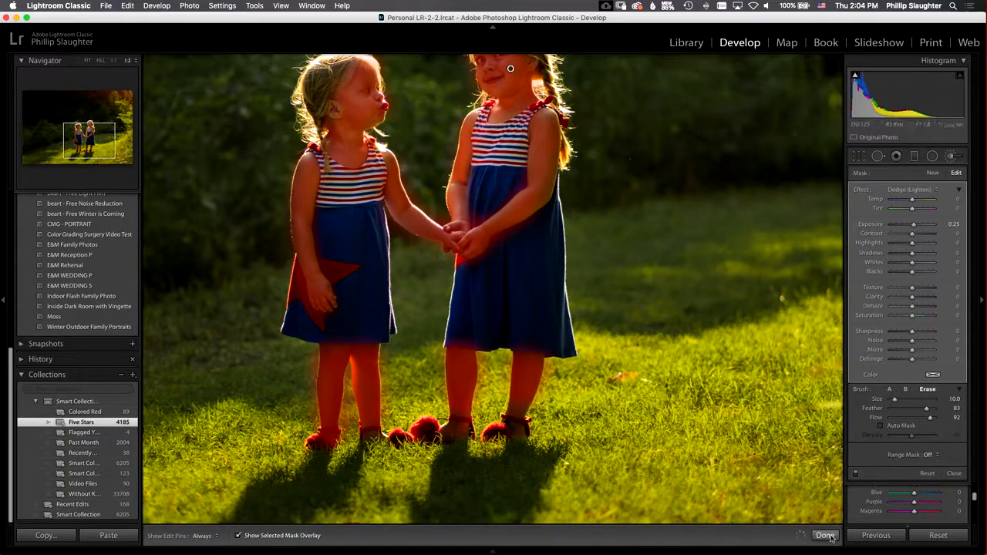
key(k)
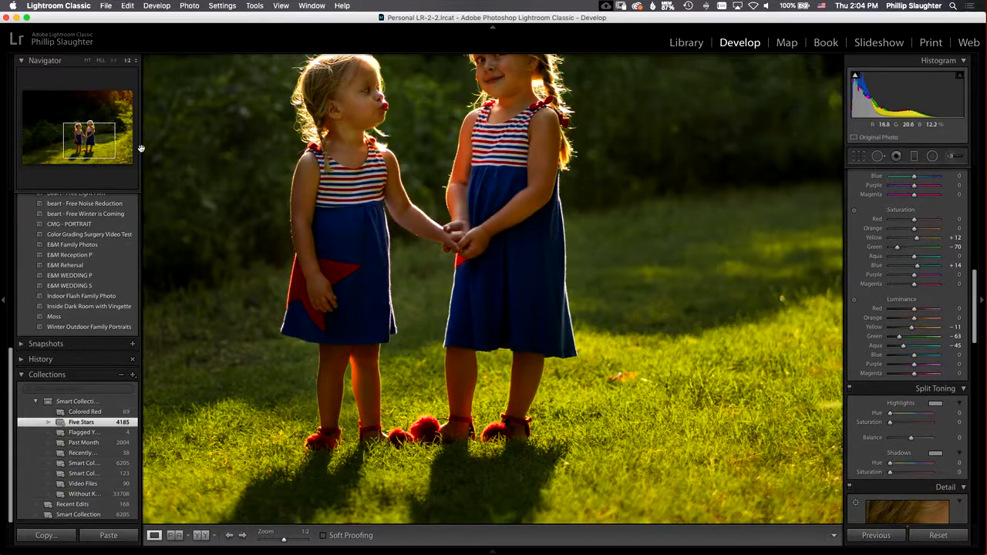
mouse_move(89, 142)
mouse_down()
mouse_move(87, 134)
mouse_move(92, 147)
mouse_up()
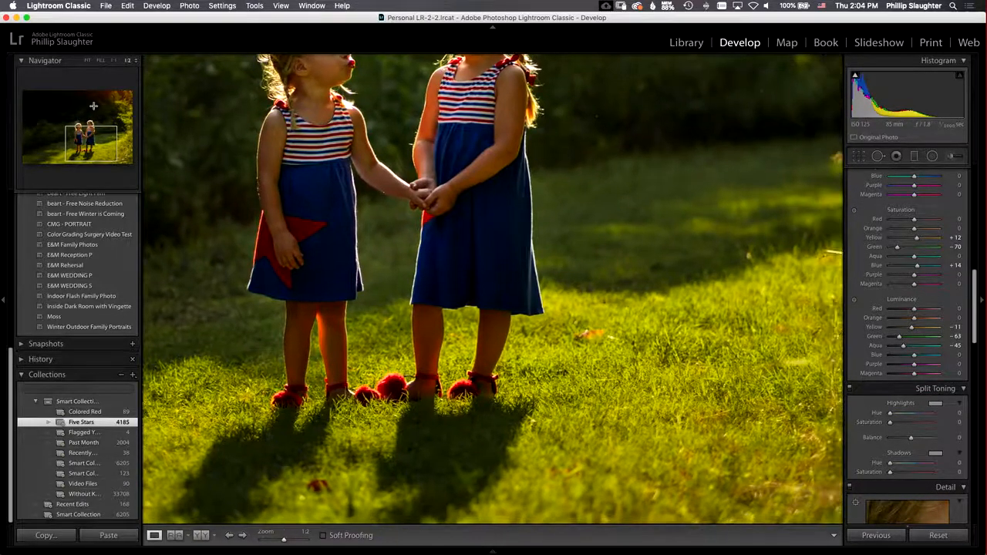
click(88, 60)
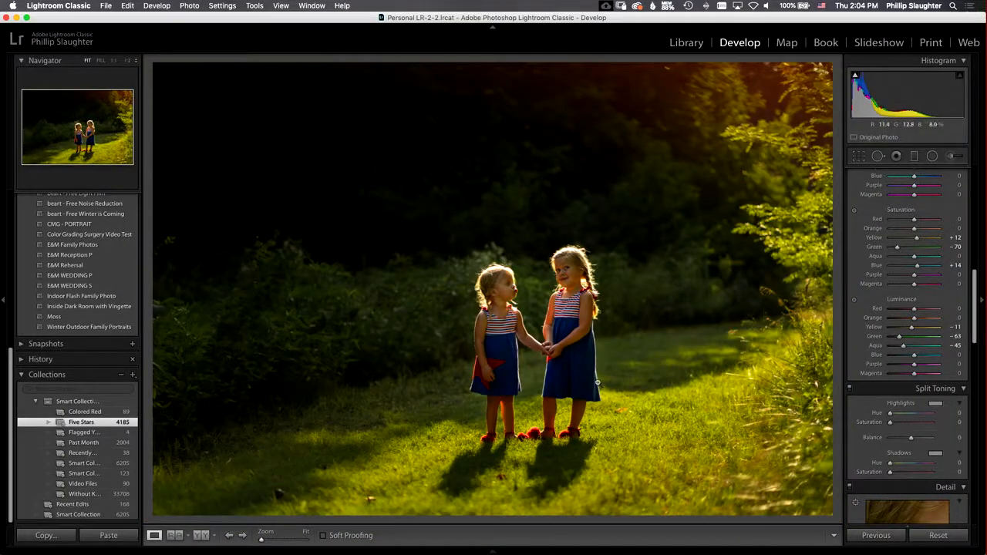
Refine the girls' Dodge (Lighten) brush mask with its overlay hidden: set Exposure 0.85, Shadows 29 and Saturation −10, and finish brush editing
click(949, 157)
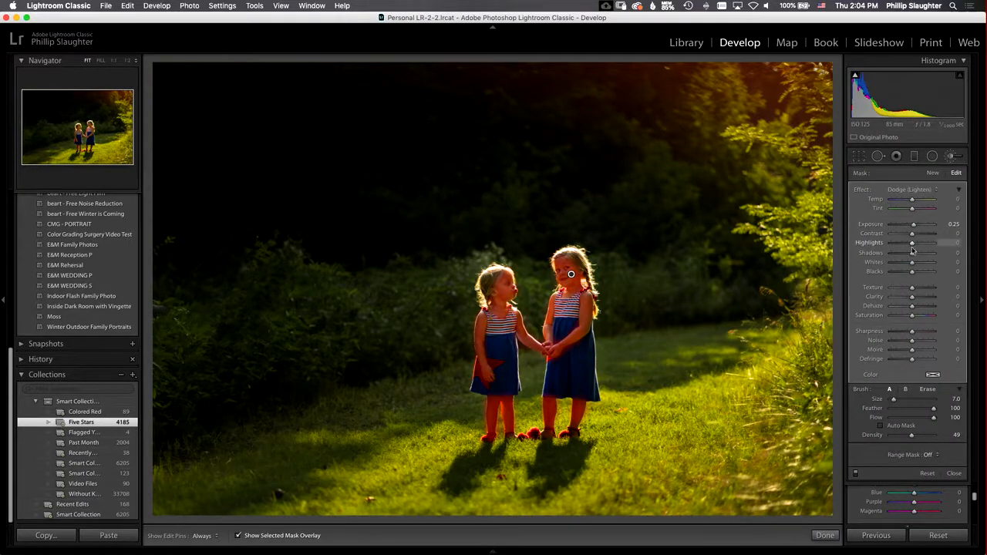
drag(906, 268, 908, 267)
click(239, 537)
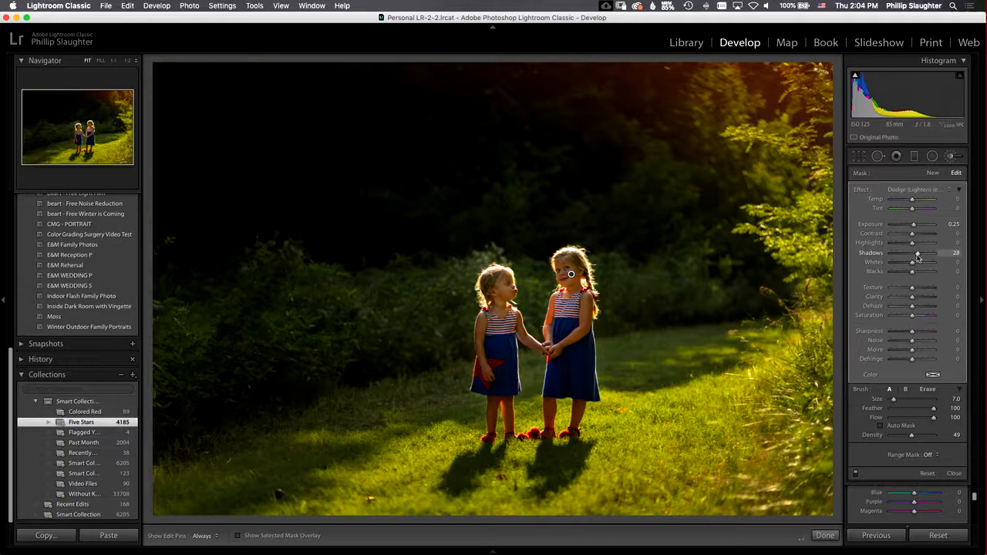
drag(913, 224, 916, 228)
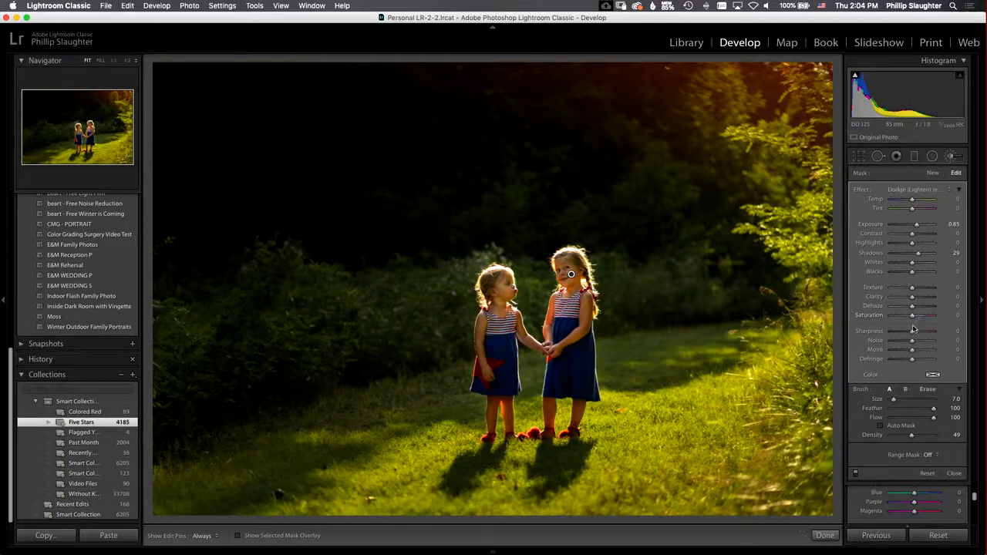
drag(912, 316, 910, 316)
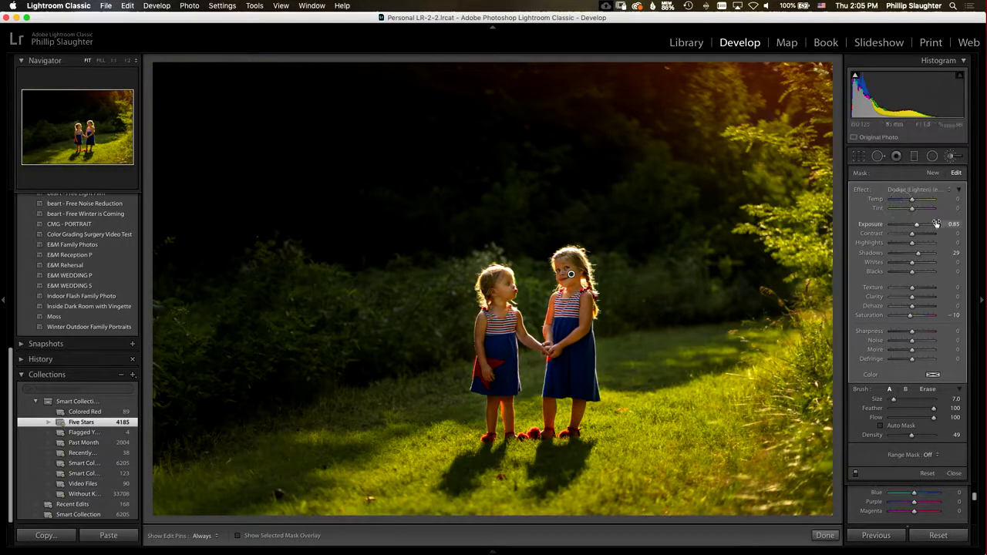
click(827, 536)
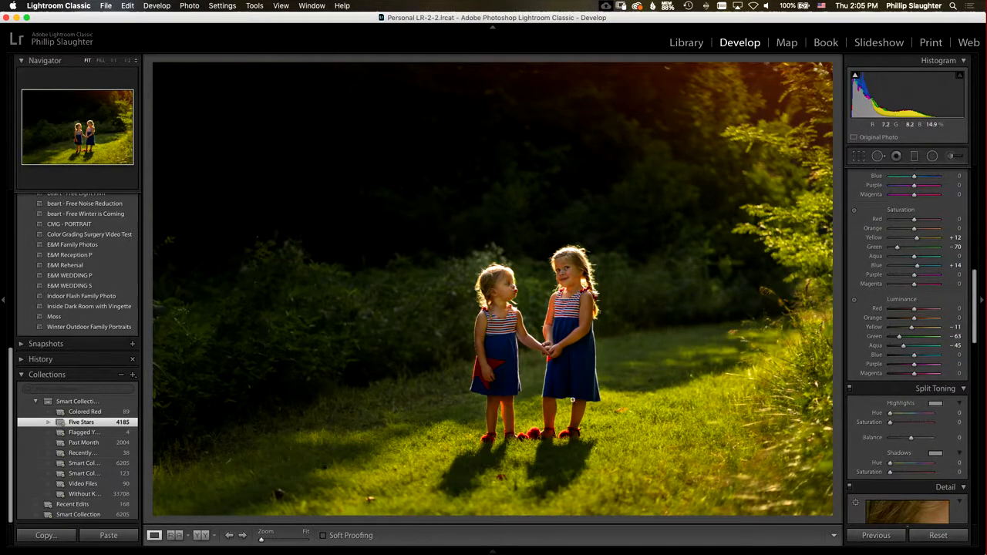
Paint a new Dodge (Lighten) brush mask over both girls' legs with Temp −31, Exposure 0.25, Shadows 32 and Saturation −52
click(550, 412)
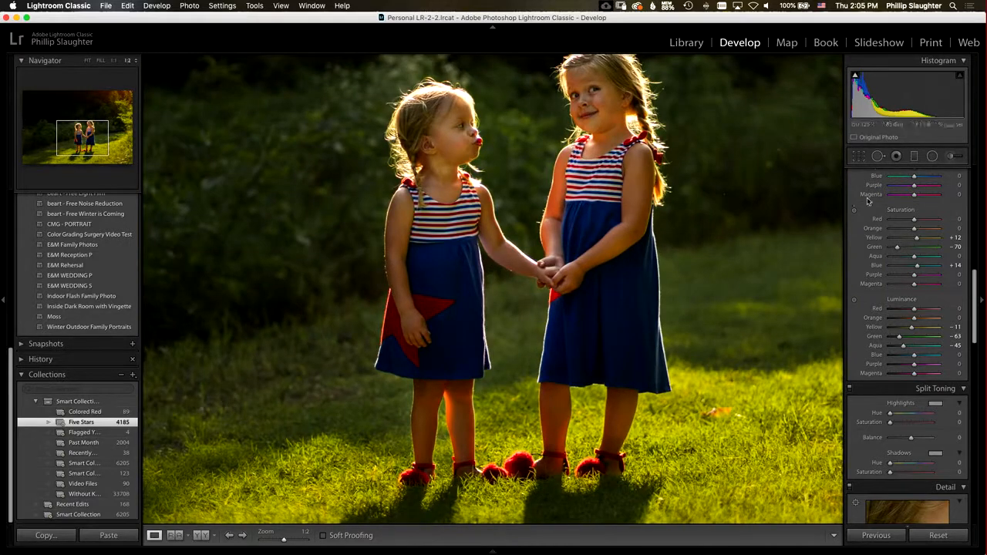
click(951, 156)
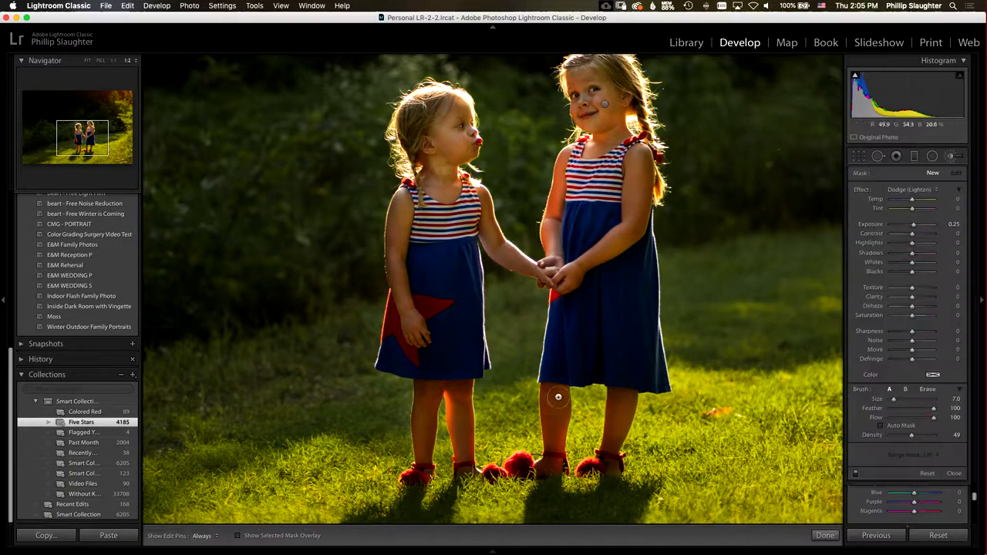
key(h)
mouse_move(615, 391)
mouse_down()
mouse_move(610, 464)
mouse_move(630, 394)
mouse_up()
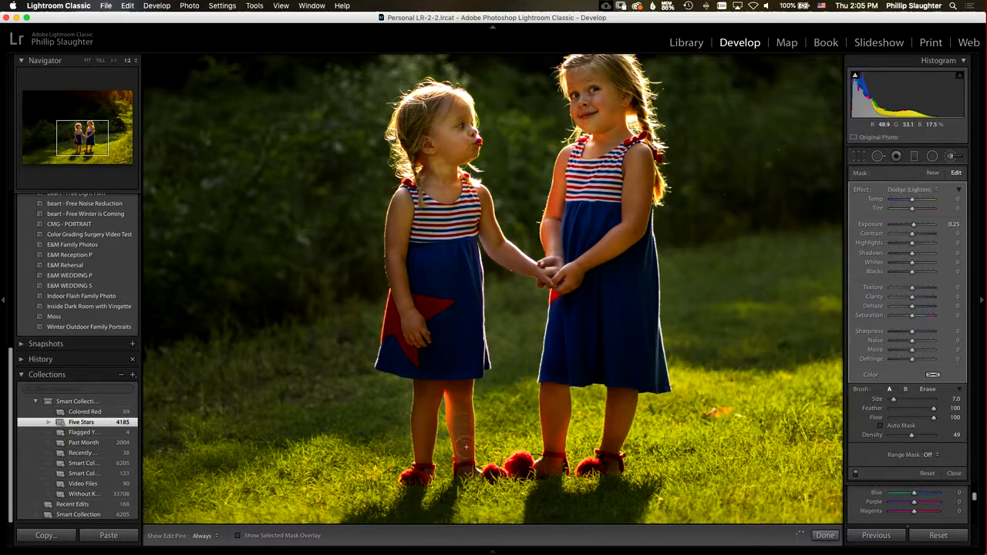
mouse_move(464, 392)
mouse_down()
mouse_move(372, 395)
mouse_move(434, 391)
mouse_move(422, 387)
mouse_move(423, 461)
mouse_up()
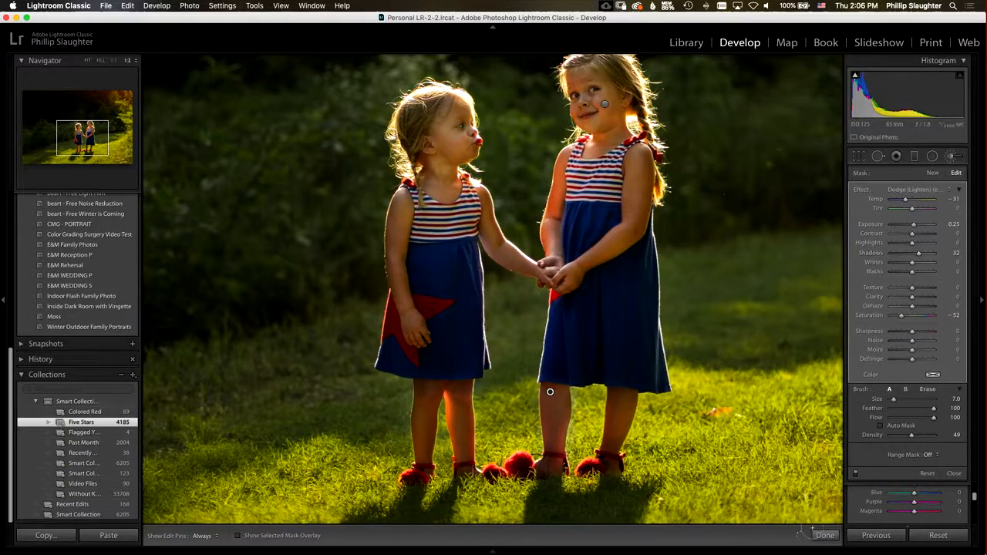
click(825, 535)
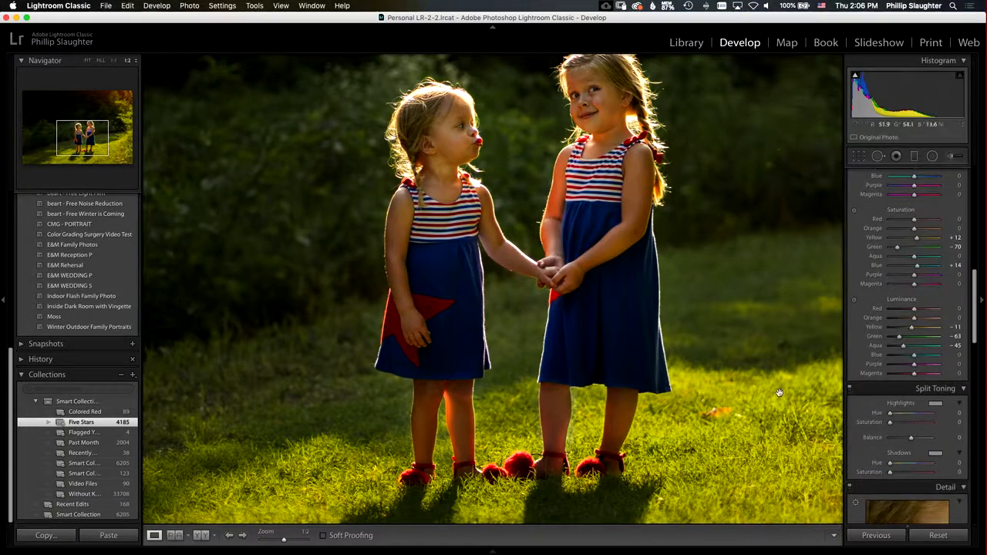
Paint a new Dodge (Lighten) brush mask with Exposure 0.25 and Size 7.0 over the dark trees and bushes behind the girls
click(88, 60)
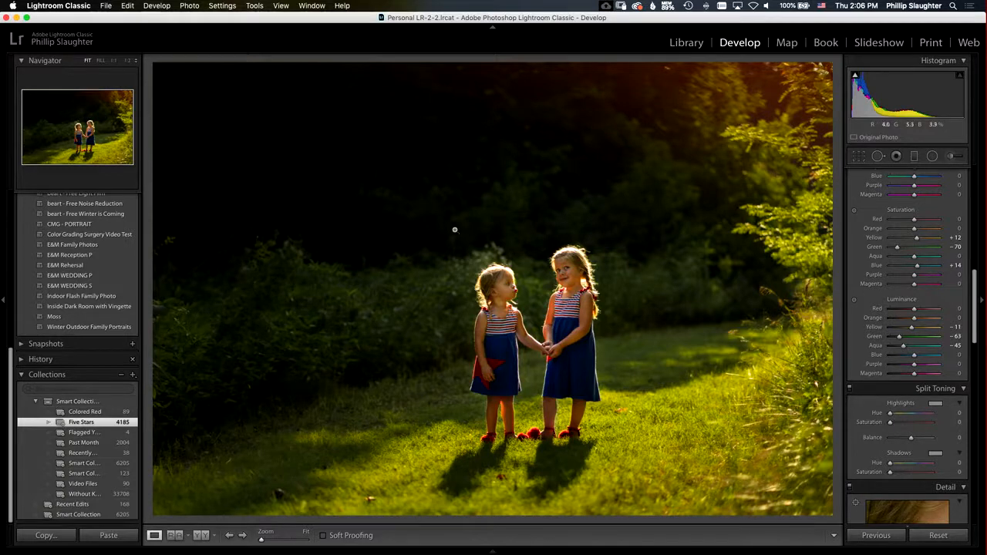
click(951, 158)
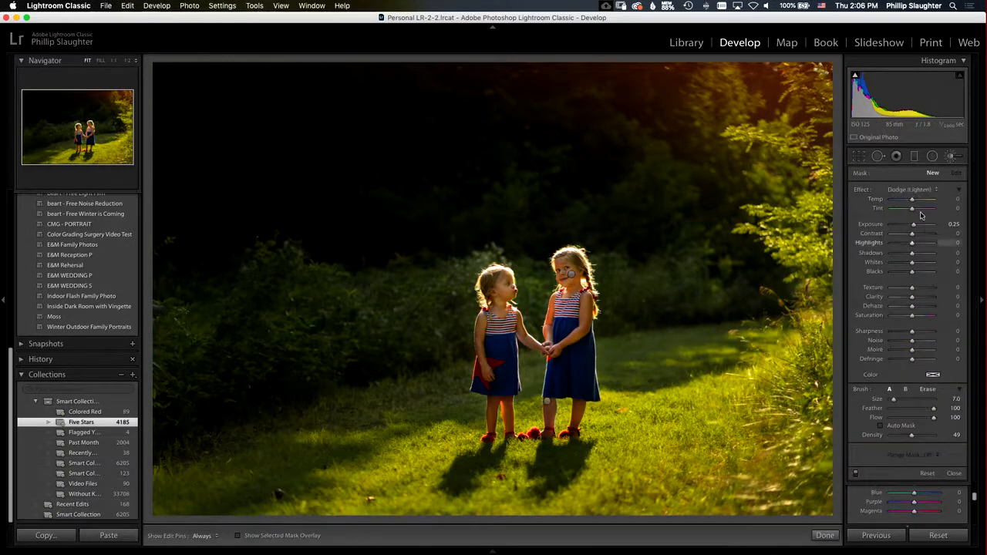
key(h)
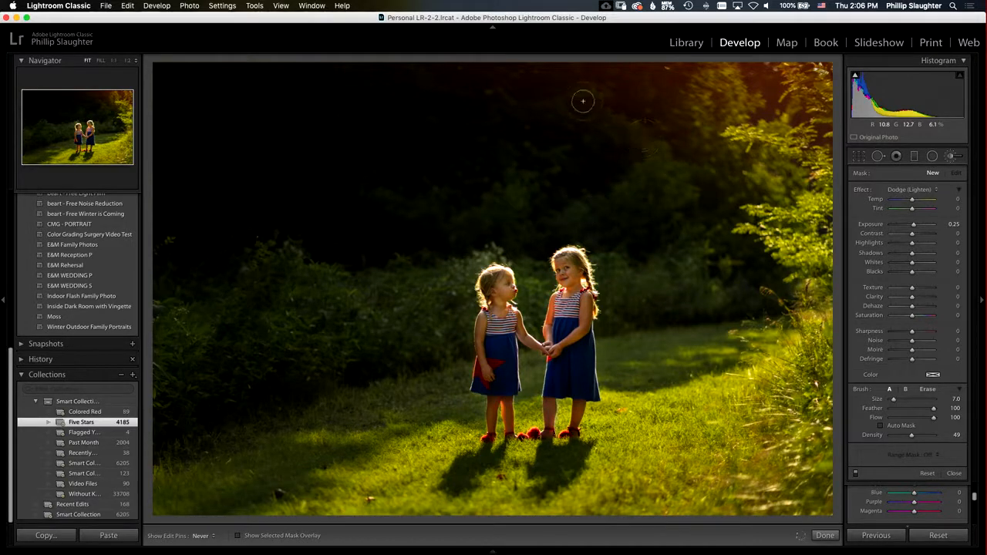
key(h)
drag(467, 94, 451, 88)
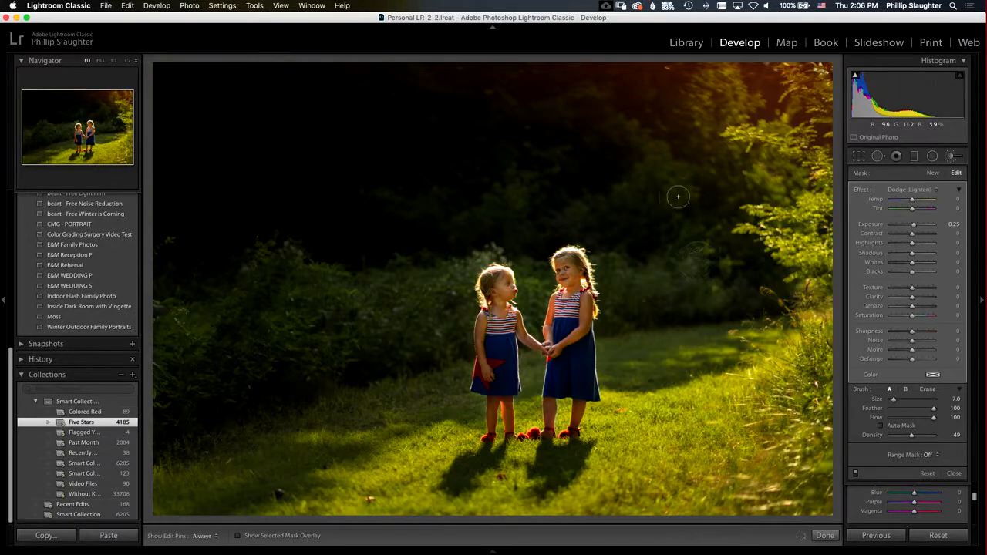
mouse_move(720, 301)
mouse_down()
mouse_move(649, 285)
mouse_move(417, 265)
mouse_move(254, 274)
mouse_up()
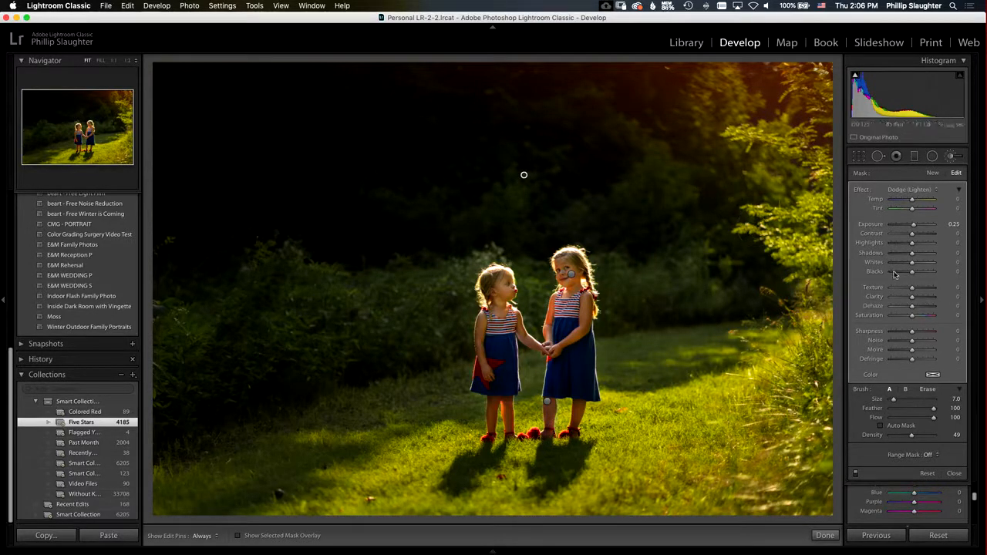
key(h)
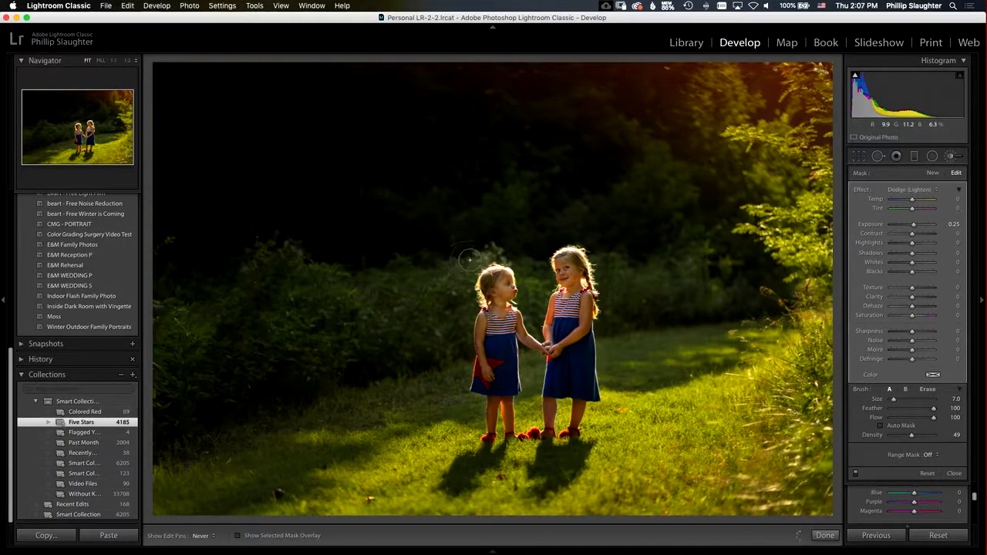
key(h)
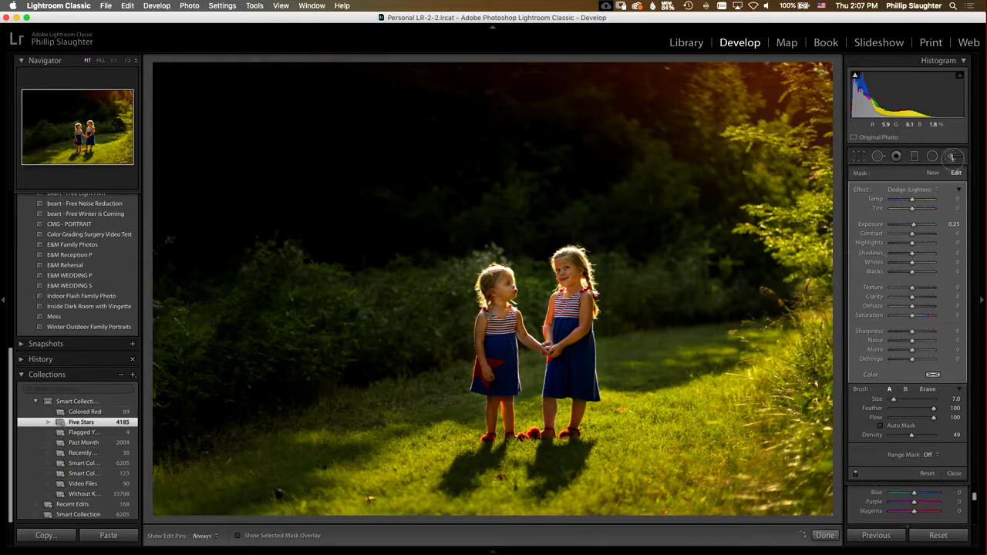
Paint a new Dehaze −91 brush mask with Size 32.8 over the dark background in the photo's upper-left area
click(934, 175)
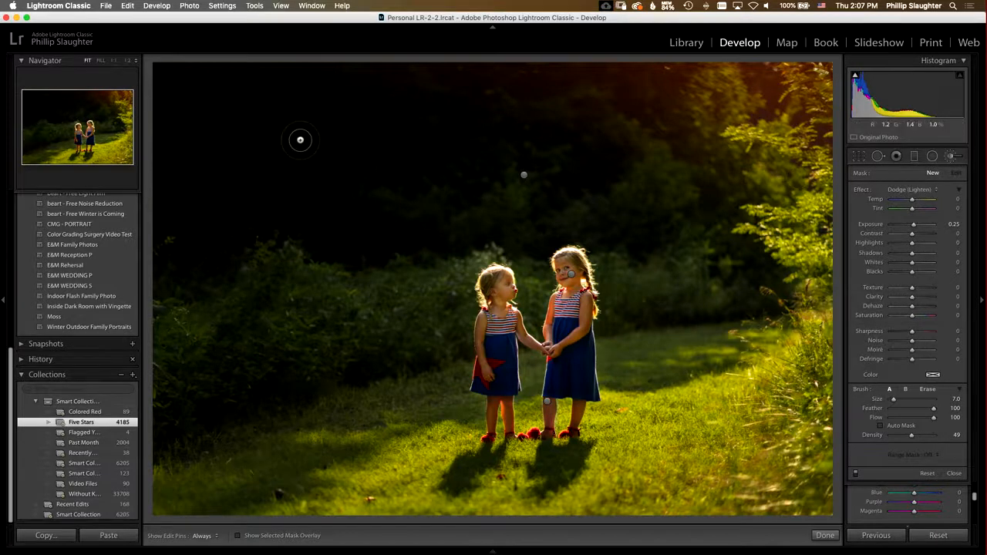
click(925, 189)
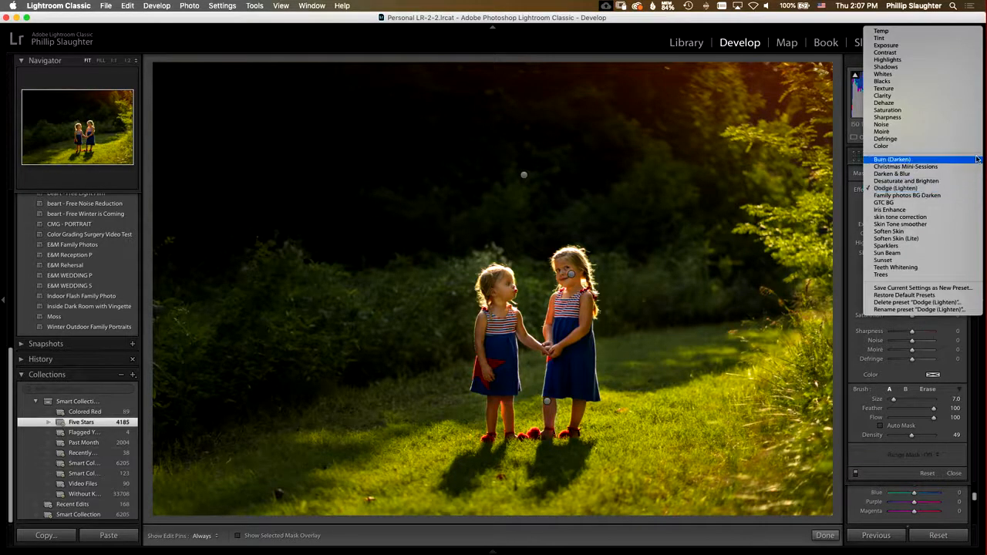
click(884, 104)
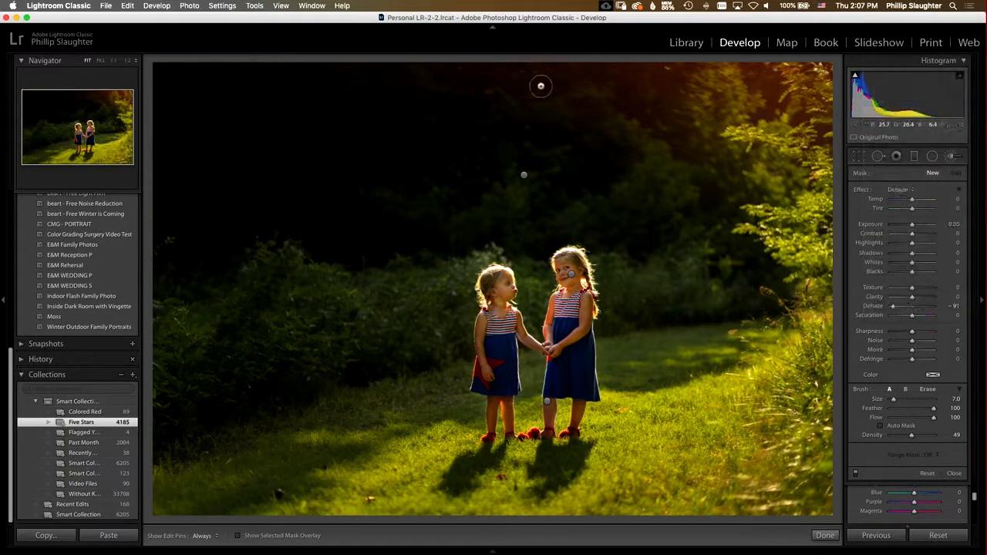
mouse_move(893, 398)
mouse_down()
mouse_move(913, 400)
mouse_move(904, 401)
mouse_up()
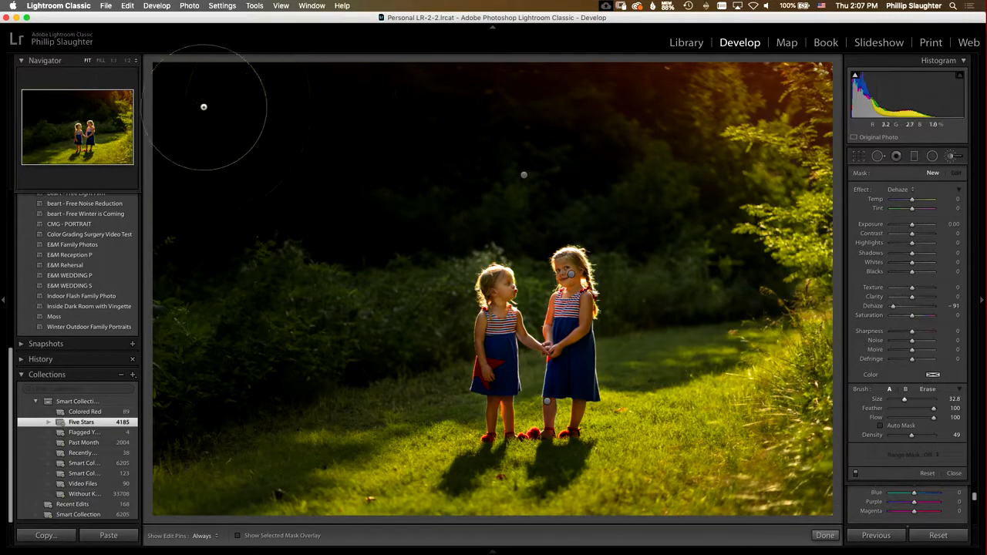
mouse_move(184, 95)
mouse_down()
mouse_move(304, 111)
mouse_move(340, 142)
mouse_move(332, 214)
mouse_move(273, 203)
mouse_move(193, 218)
mouse_move(176, 207)
mouse_move(174, 163)
mouse_move(221, 160)
mouse_move(186, 176)
mouse_move(165, 155)
mouse_move(172, 196)
mouse_move(177, 175)
mouse_move(196, 172)
mouse_move(187, 169)
mouse_move(200, 182)
mouse_move(206, 170)
mouse_move(177, 211)
mouse_move(186, 166)
mouse_move(189, 205)
mouse_up()
key(h)
key(h)
key(h)
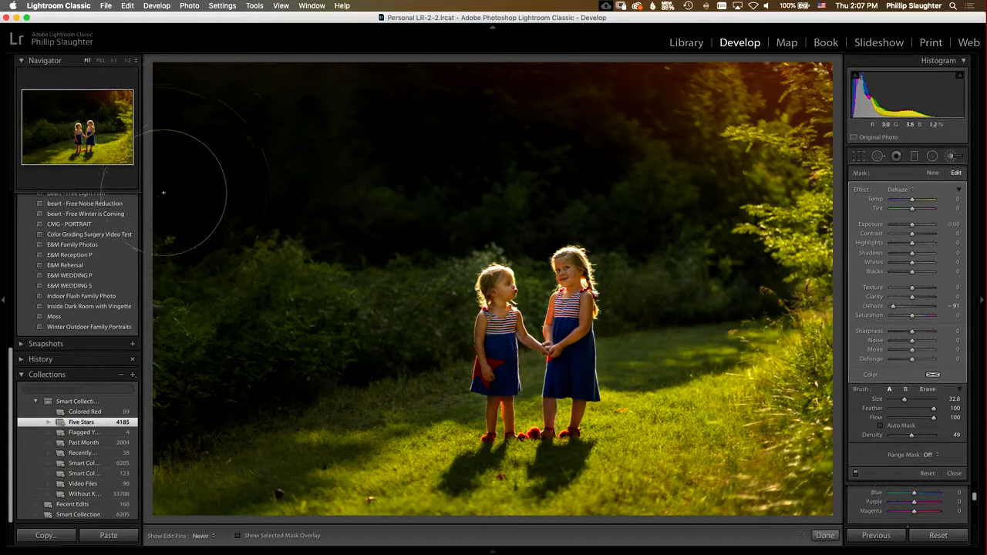
key(h)
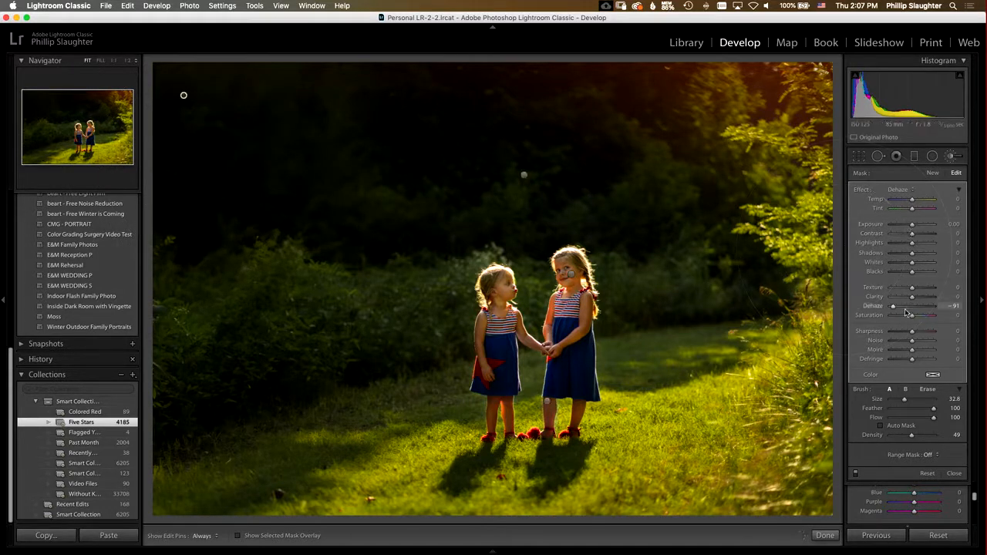
Set the background brush mask to Dehaze −54, Contrast −25 and Shadows 5, and close the brush
drag(907, 308, 906, 308)
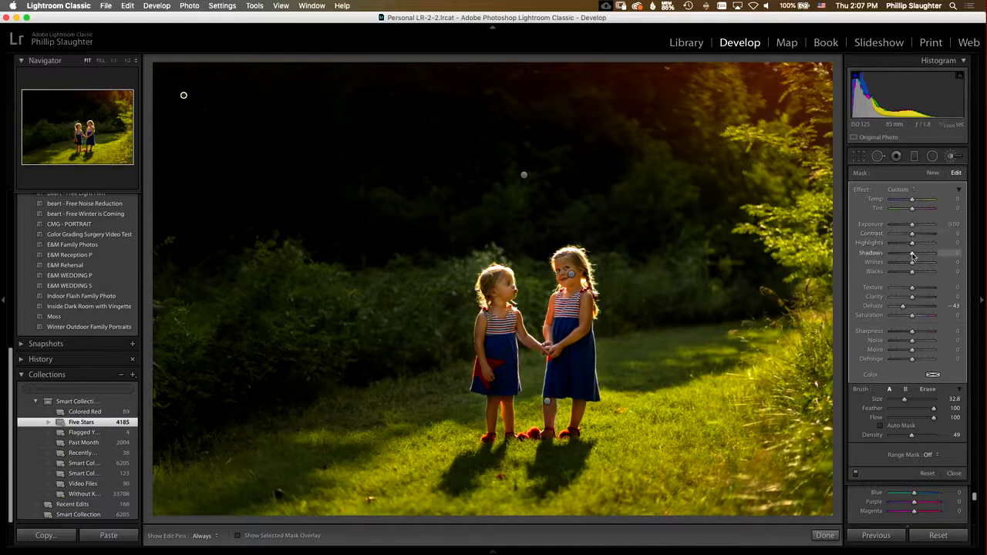
drag(916, 257, 915, 257)
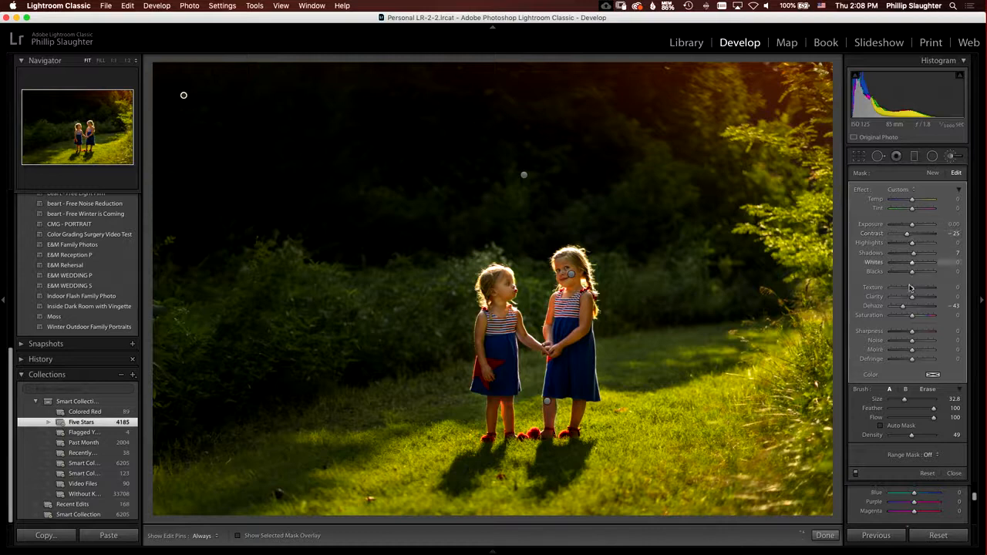
drag(903, 307, 901, 309)
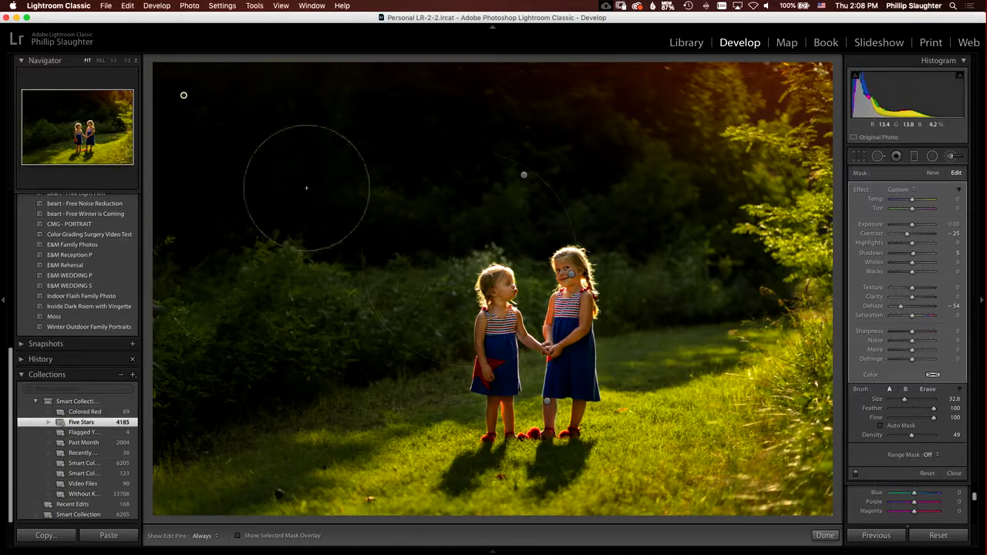
click(953, 157)
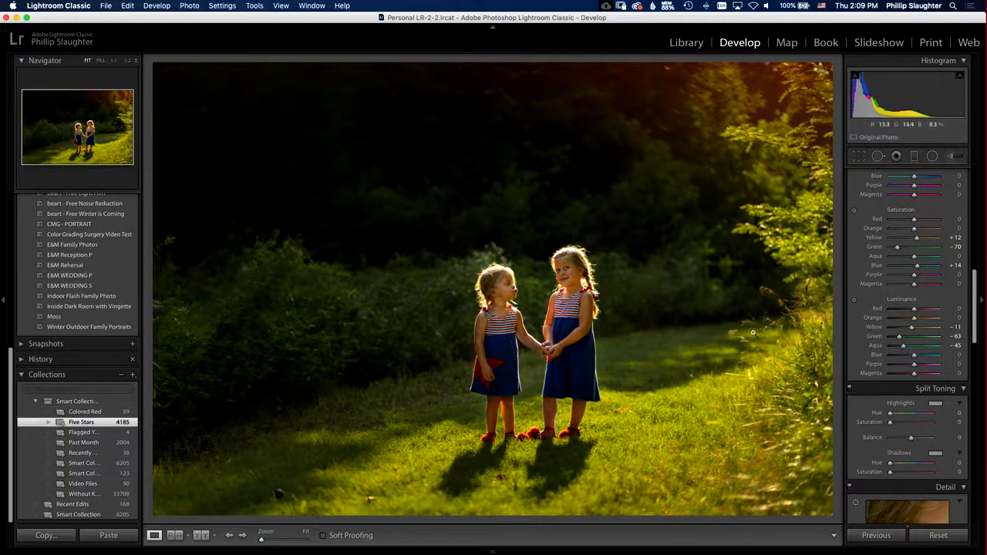
Add a Highlight Priority post-crop vignette with Amount −11
drag(976, 305, 959, 462)
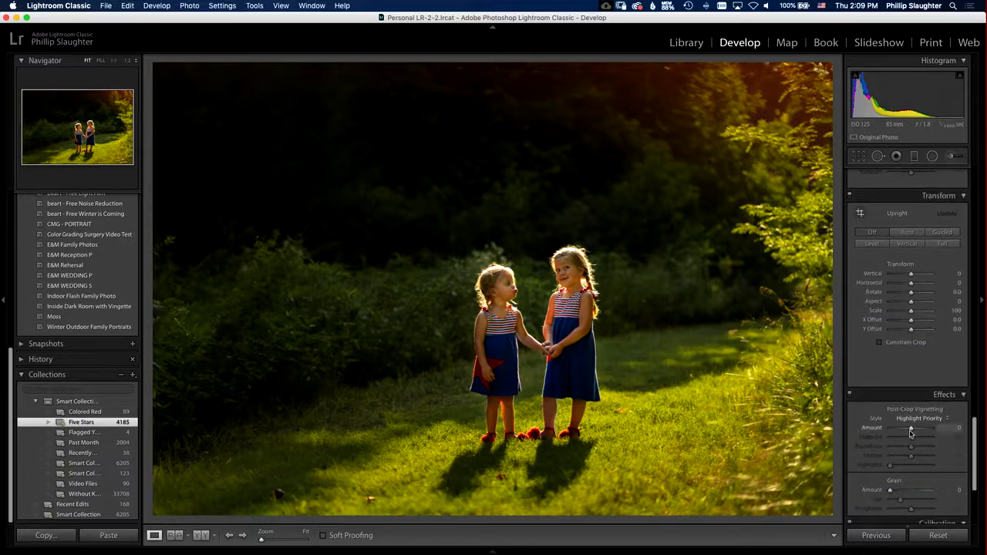
drag(911, 430, 910, 435)
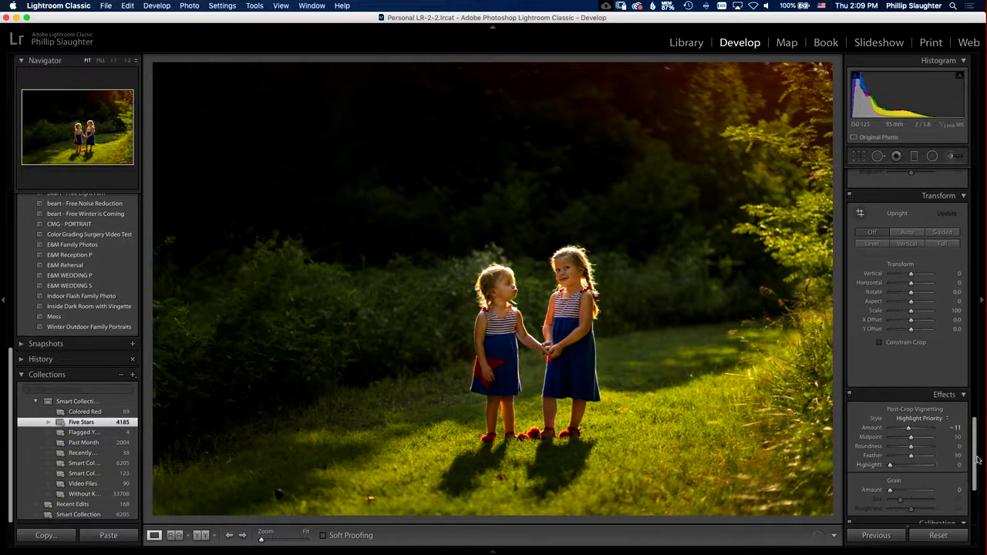
Set the photo's sharpening Amount to 67 and Masking to 64, checking the black-and-white mask preview
drag(974, 453, 958, 360)
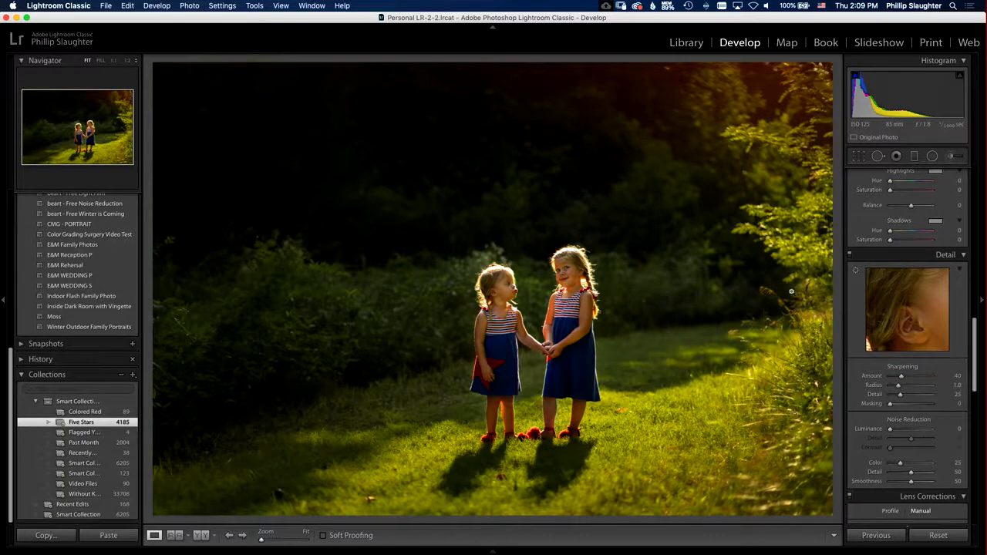
drag(901, 376, 910, 380)
key(alt)
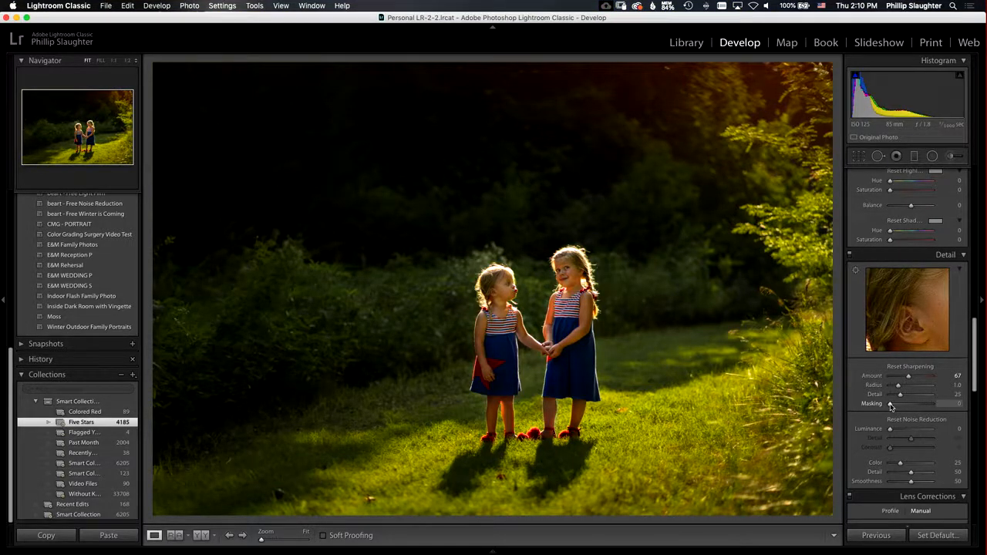
drag(891, 406, 916, 407)
key(alt)
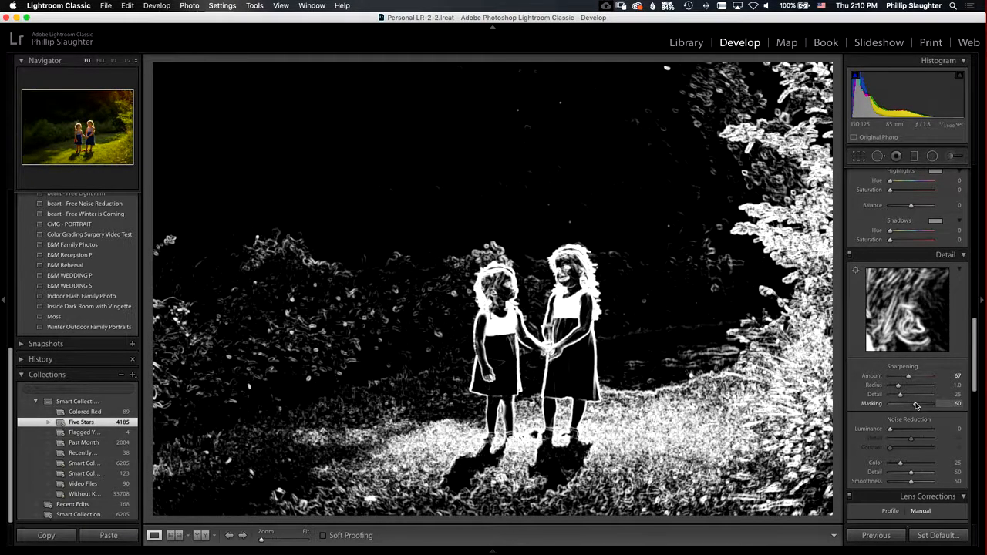
drag(916, 405, 918, 406)
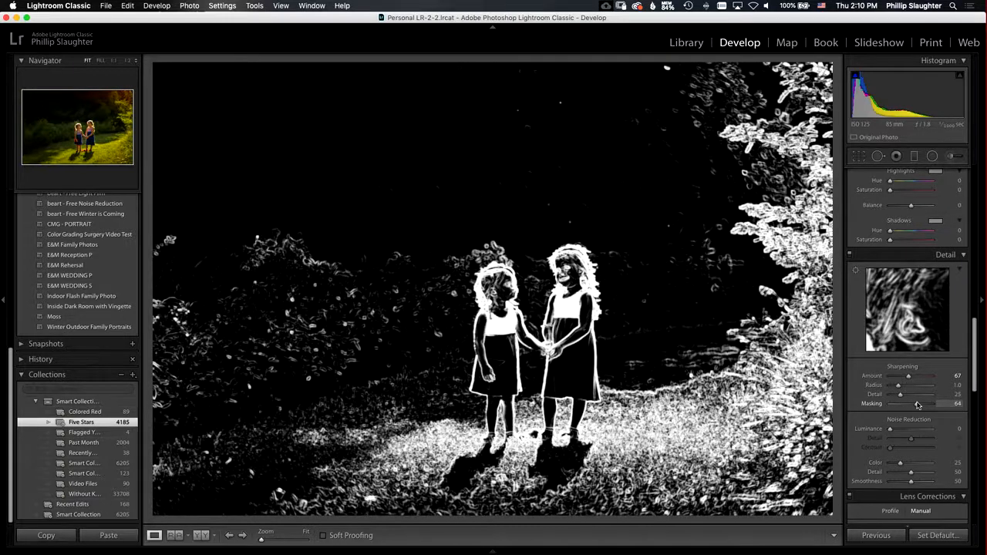
drag(918, 406, 917, 406)
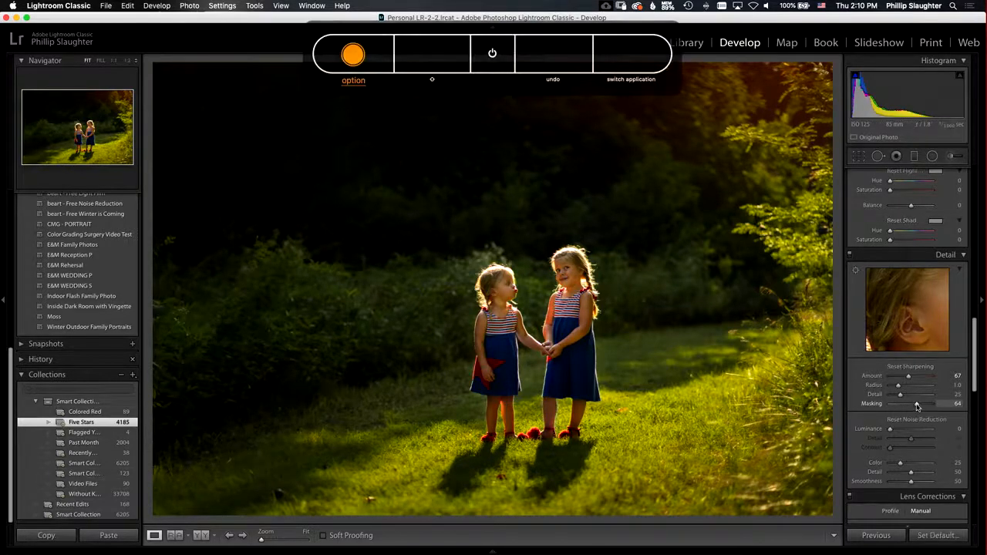
alt+click(917, 406)
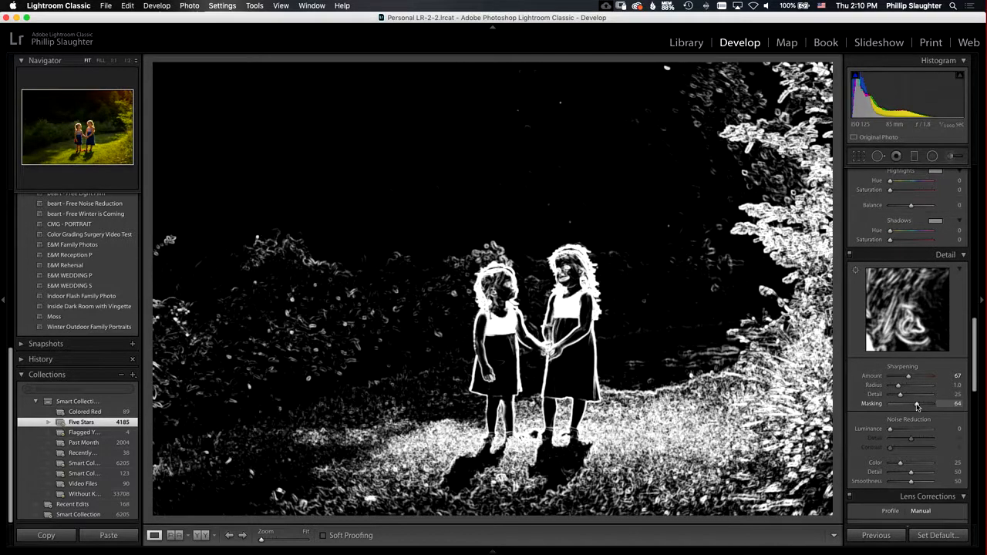
Set the photo's sharpening Masking to 63
drag(917, 406, 916, 406)
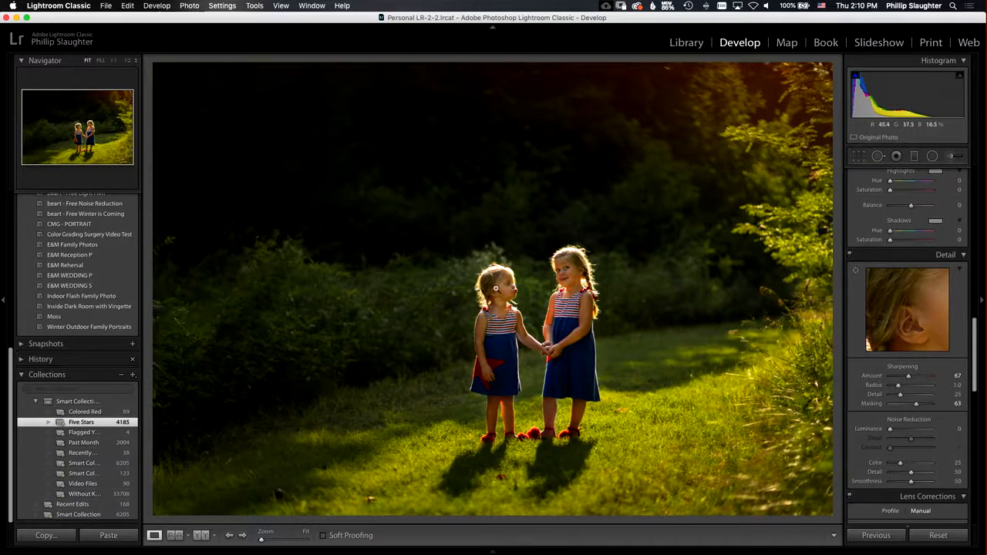
Examine the sharpening on the girls' faces, hair, dresses and hands at 1:1 magnification, and return to the full-photo view
click(500, 290)
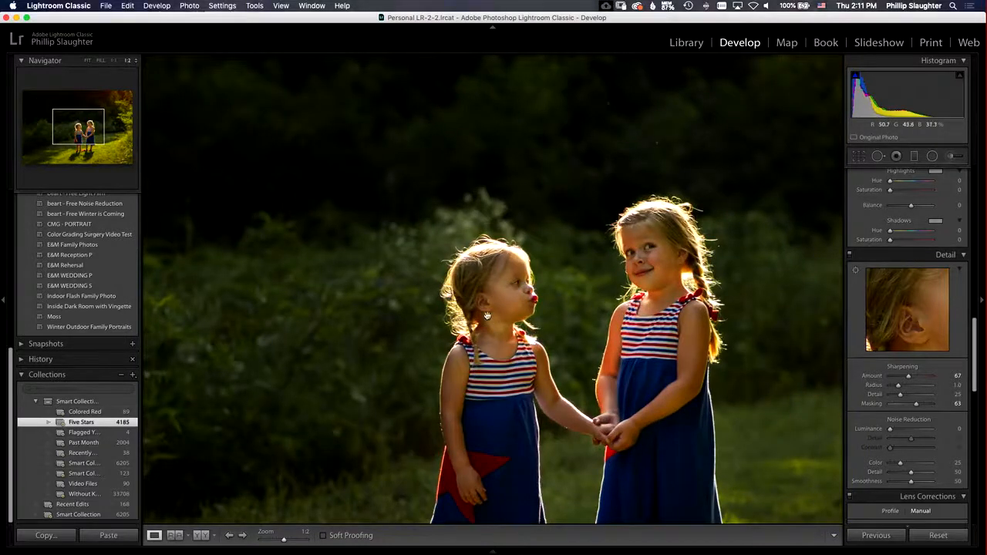
click(114, 60)
drag(574, 342, 353, 288)
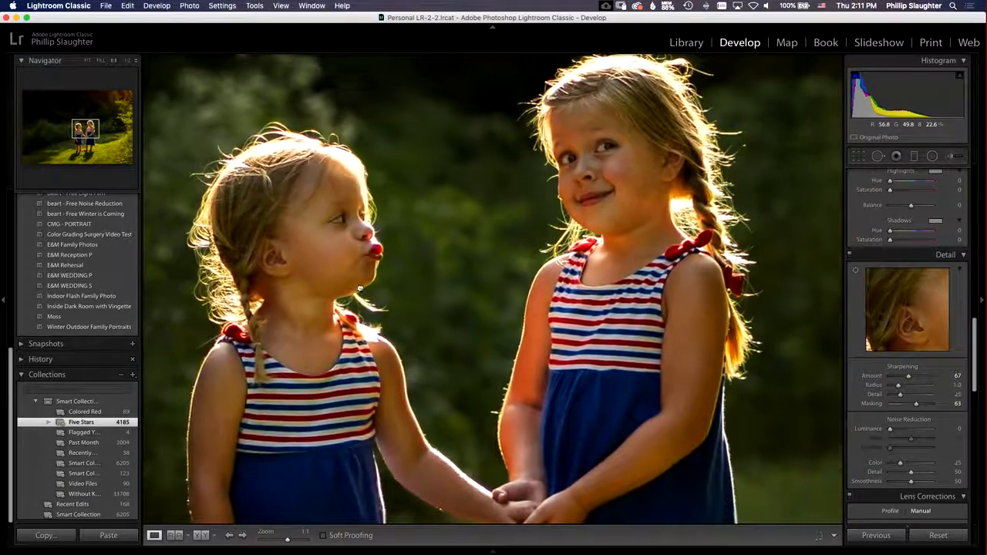
drag(520, 444, 565, 316)
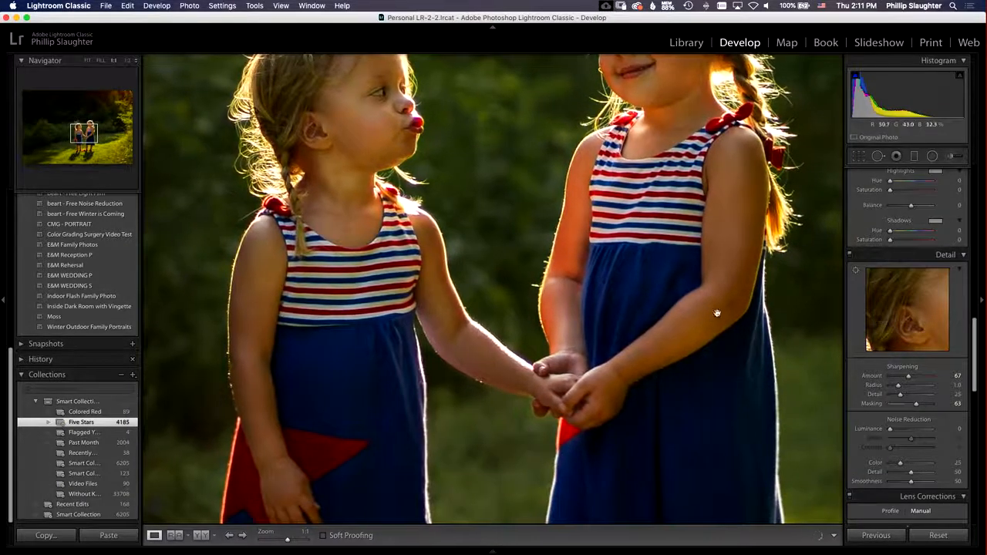
drag(742, 286, 697, 341)
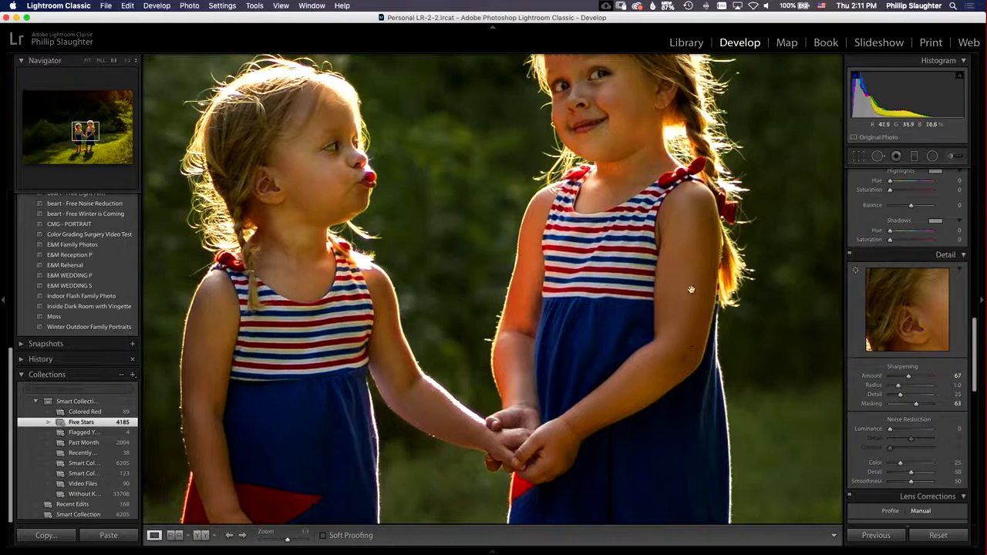
drag(630, 401, 669, 441)
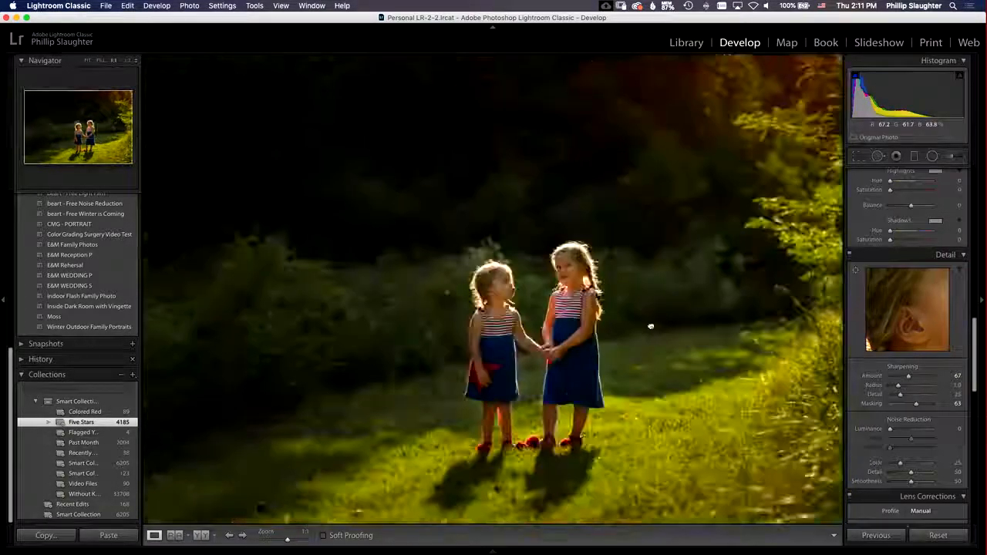
click(648, 327)
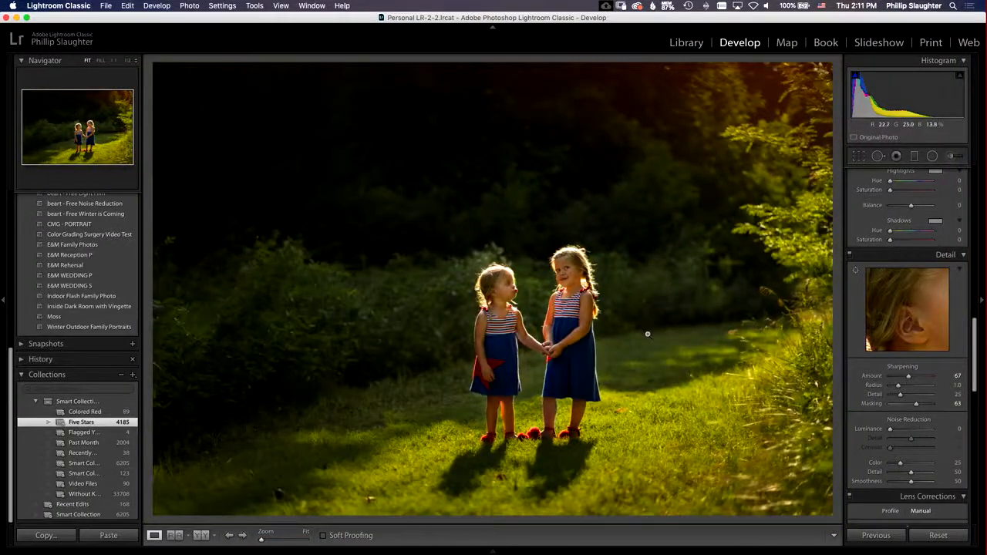